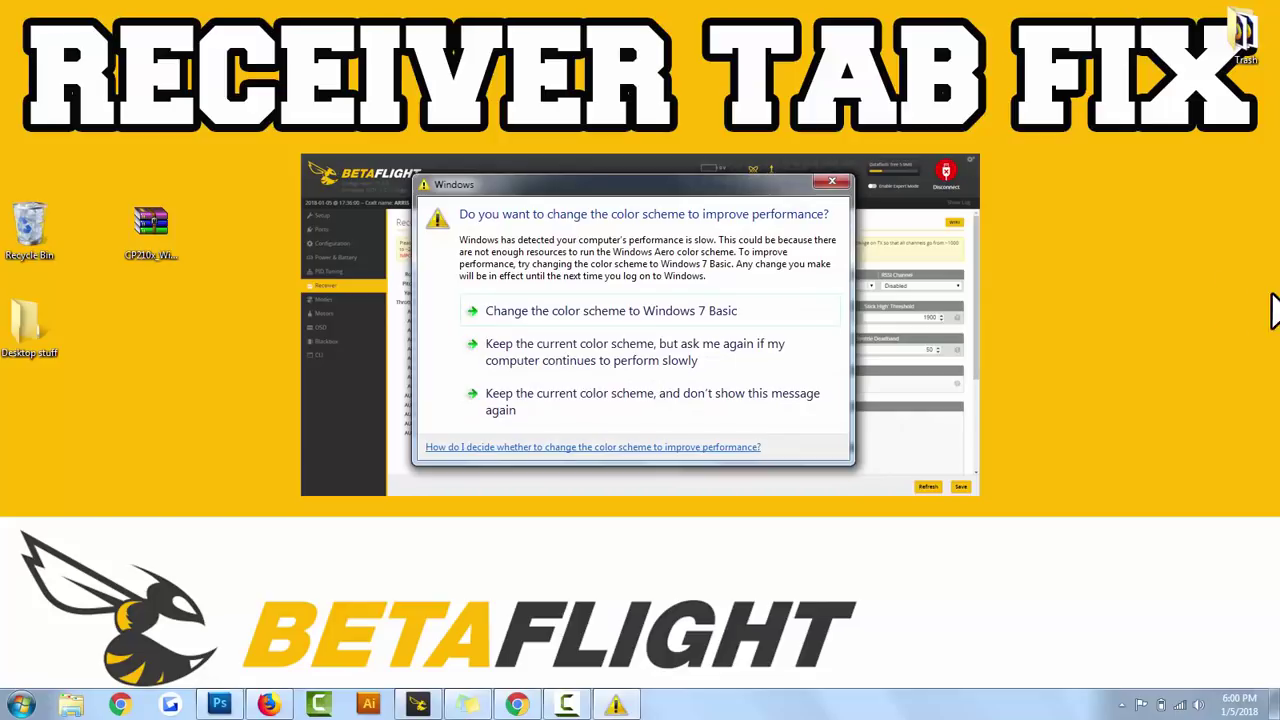
# Dismiss the Windows colour-scheme prompt to uncover the Receiver channel bars
pyautogui.click(832, 181)
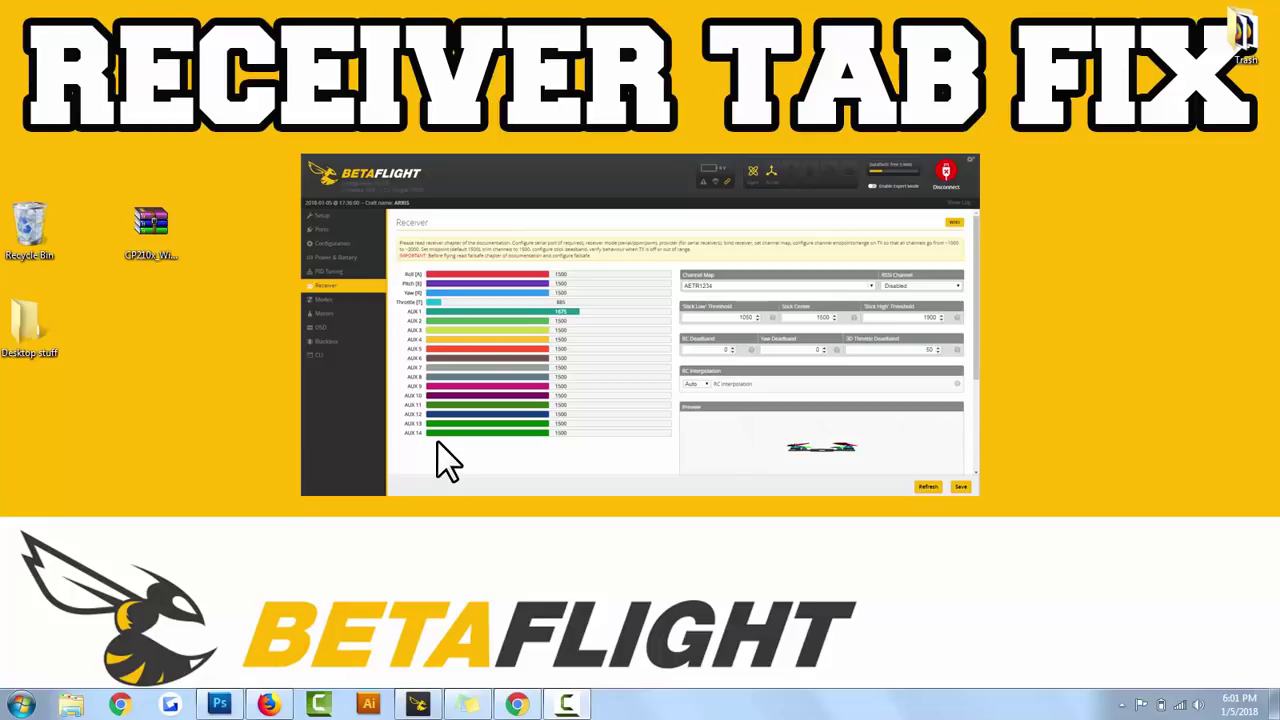
# Bring Betaflight Configurator forward, go to the Welcome page and connect to the flight controller
pyautogui.click(418, 706)
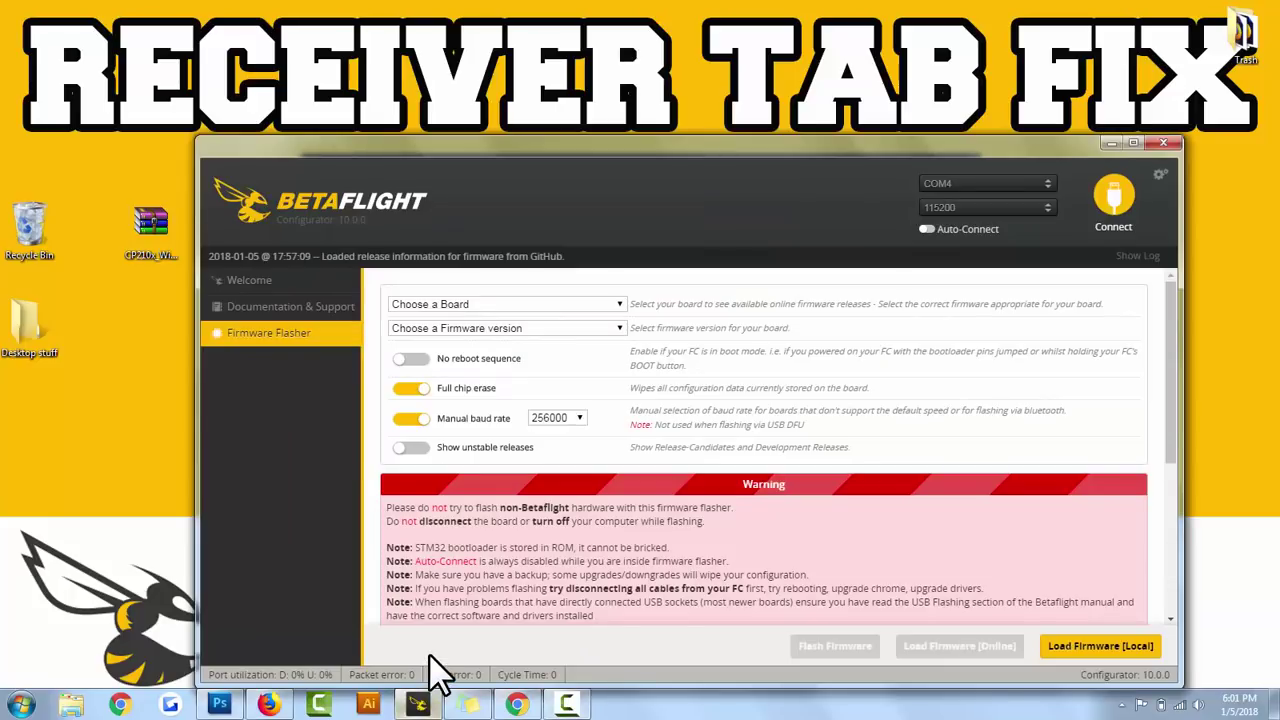
pyautogui.click(249, 281)
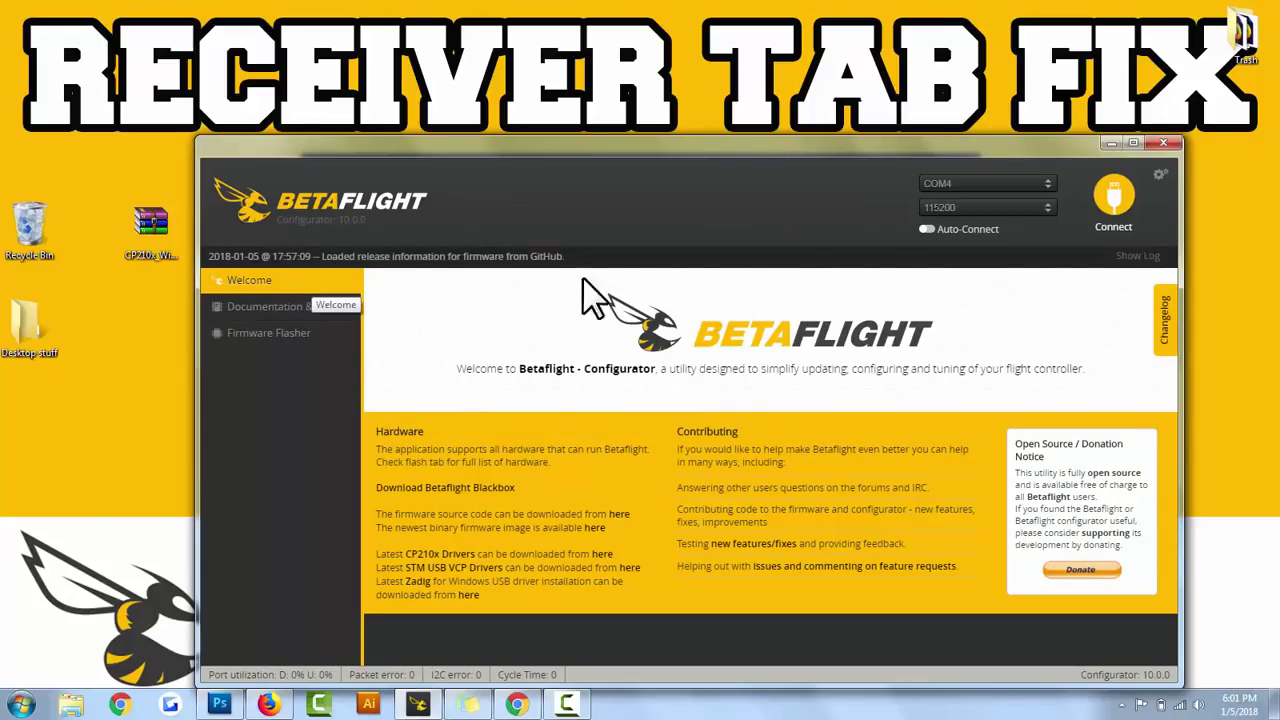
pyautogui.click(1114, 196)
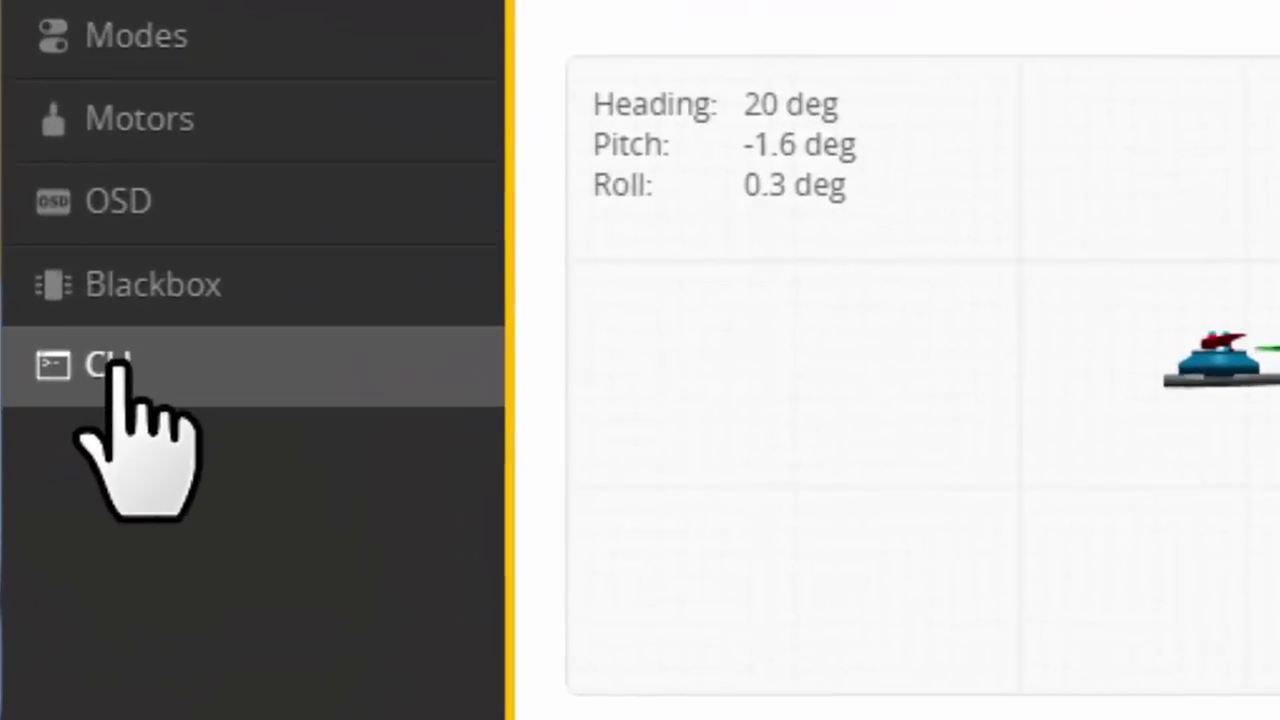
# Run dump in the CLI and scroll back to the top of the output
pyautogui.click(165, 425)
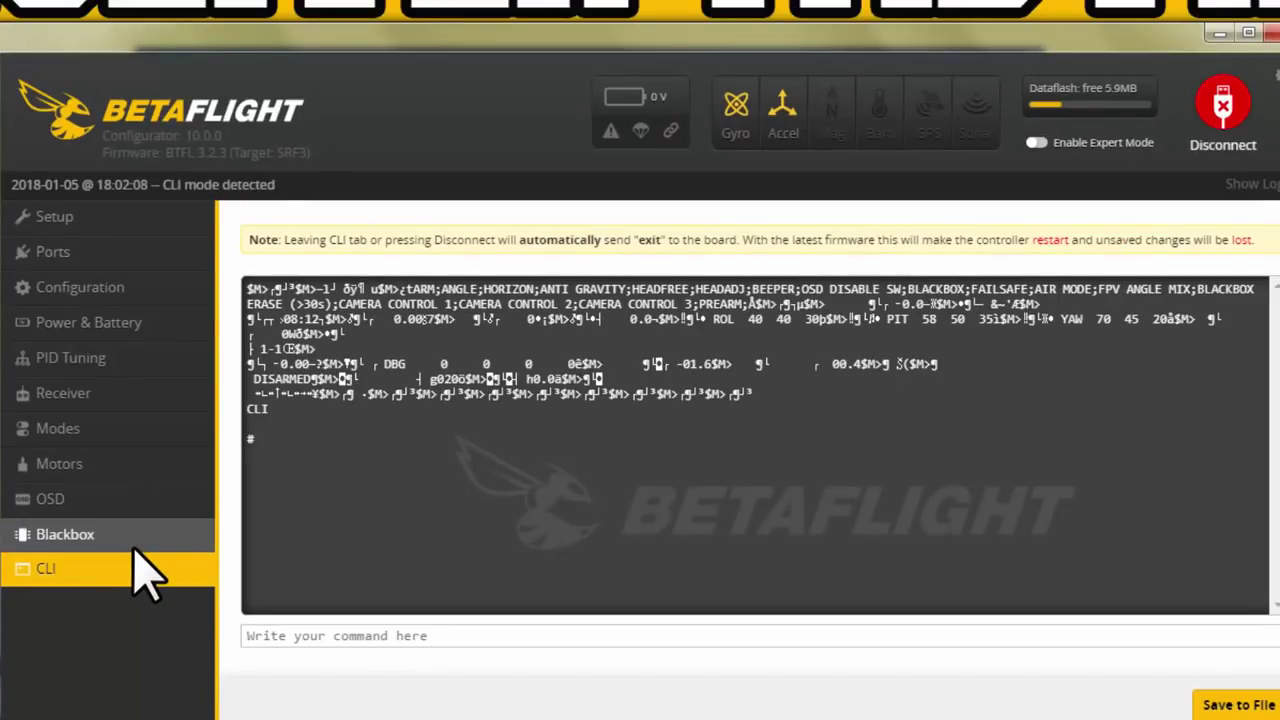
pyautogui.write('dump')
pyautogui.press('Return')
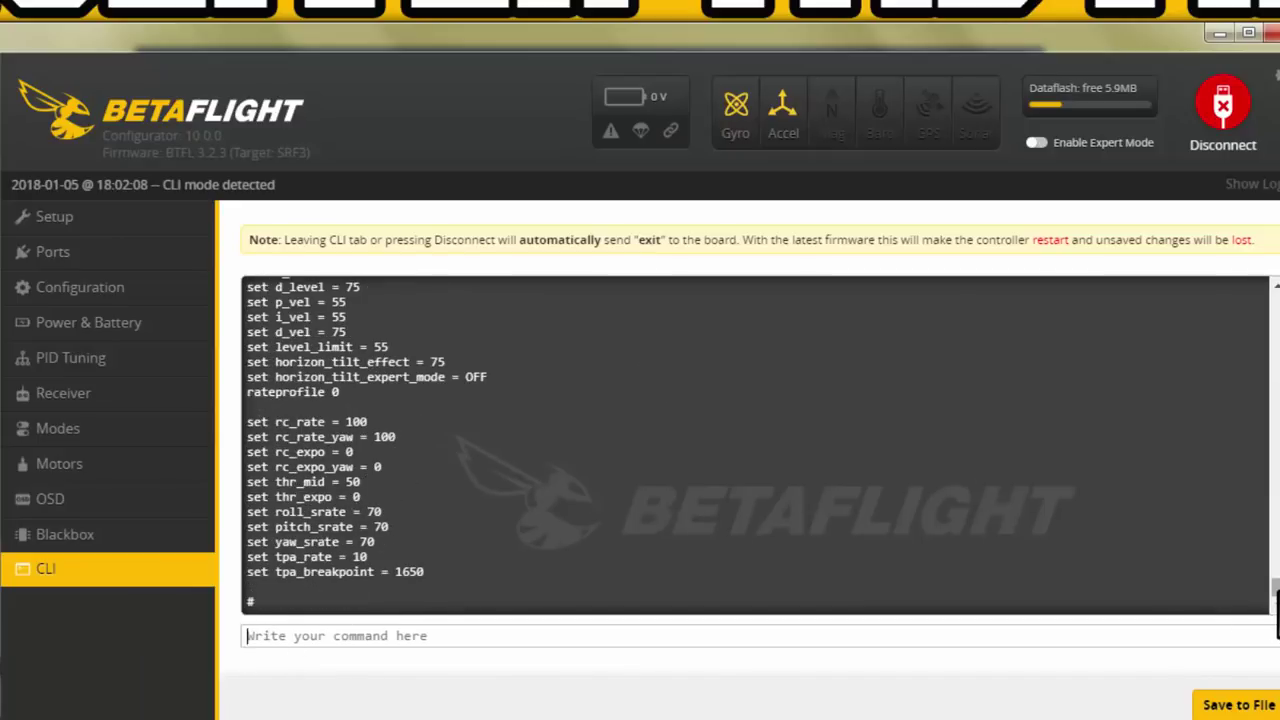
pyautogui.moveTo(1275, 592); pyautogui.dragTo(1272, 310)
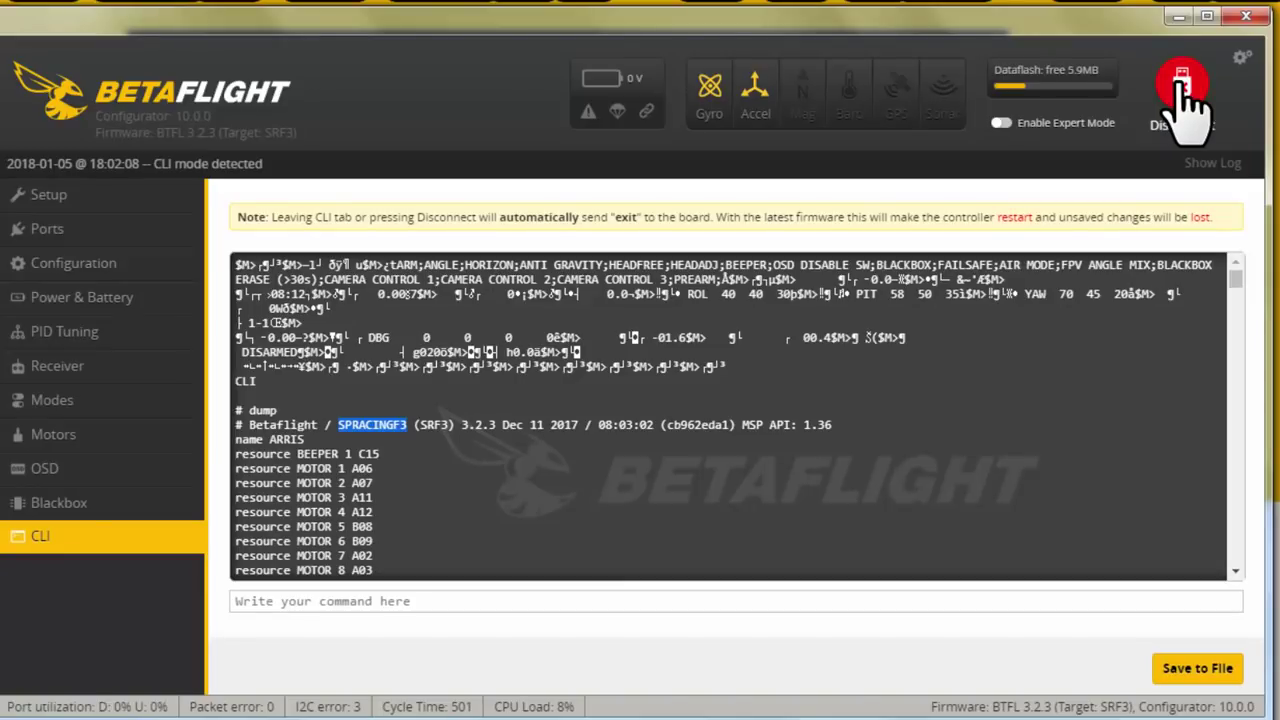
pyautogui.click(1185, 95)
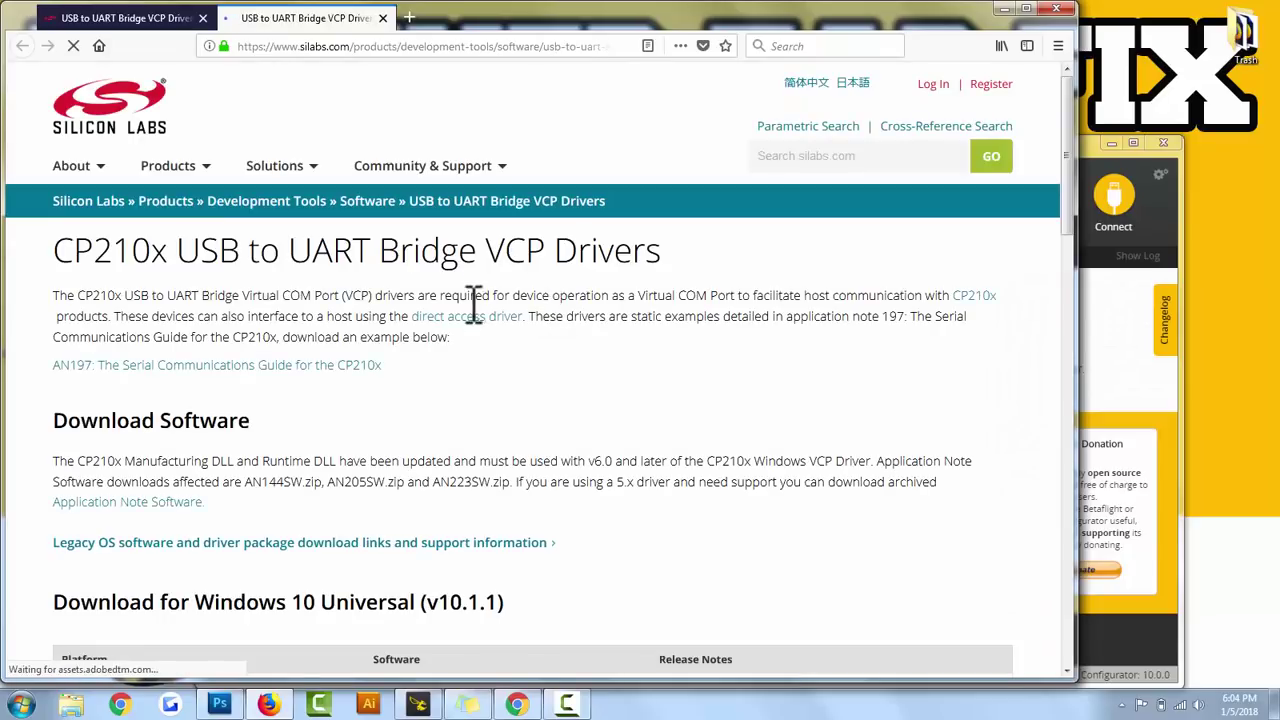
# Save the 5.3 MB CP210x_Windows_Drivers.zip VCP driver for Windows 7/8/8.1/10
pyautogui.scroll(-4, 543, 300)
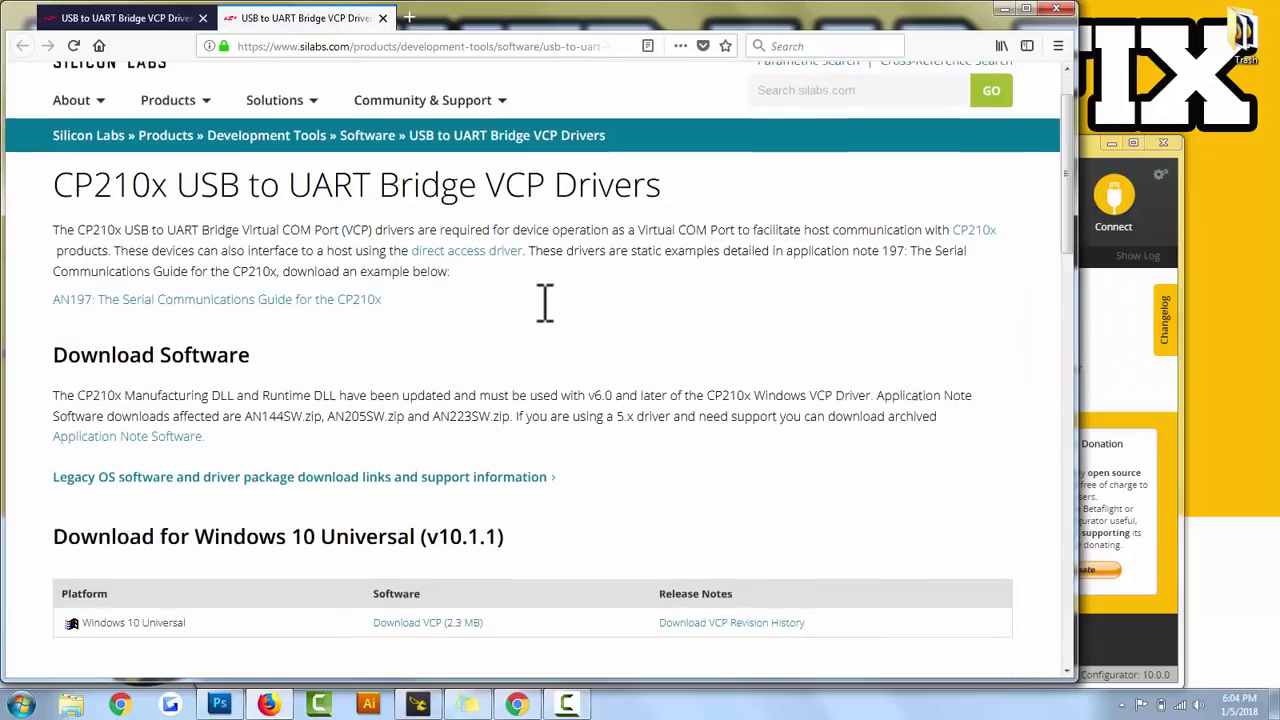
pyautogui.scroll(-1, 540, 301)
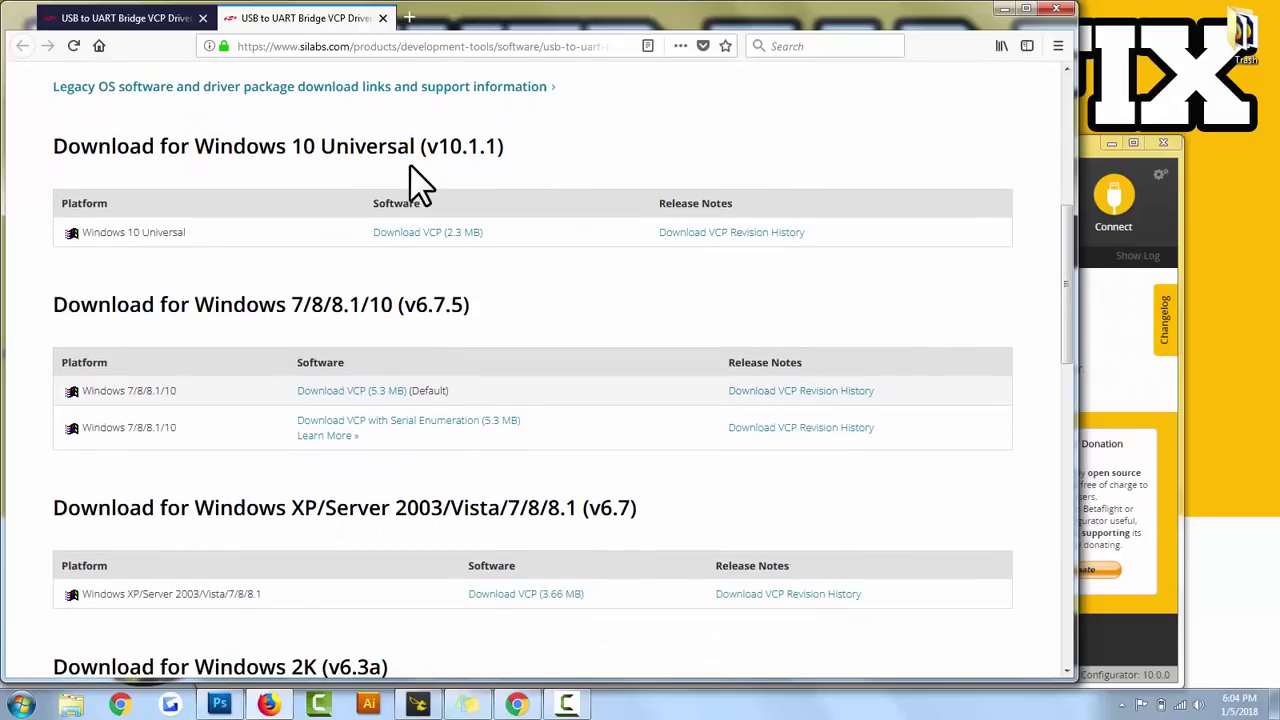
pyautogui.moveTo(197, 140); pyautogui.dragTo(350, 140)
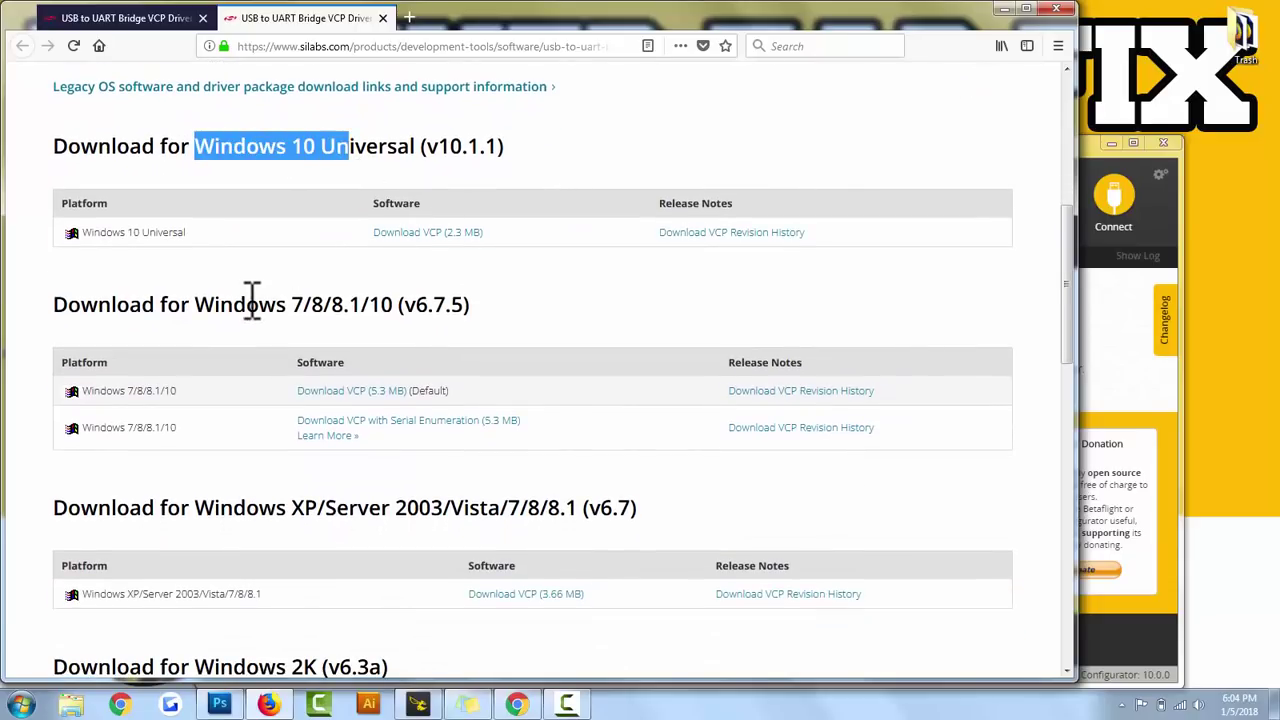
pyautogui.moveTo(196, 304); pyautogui.dragTo(360, 303)
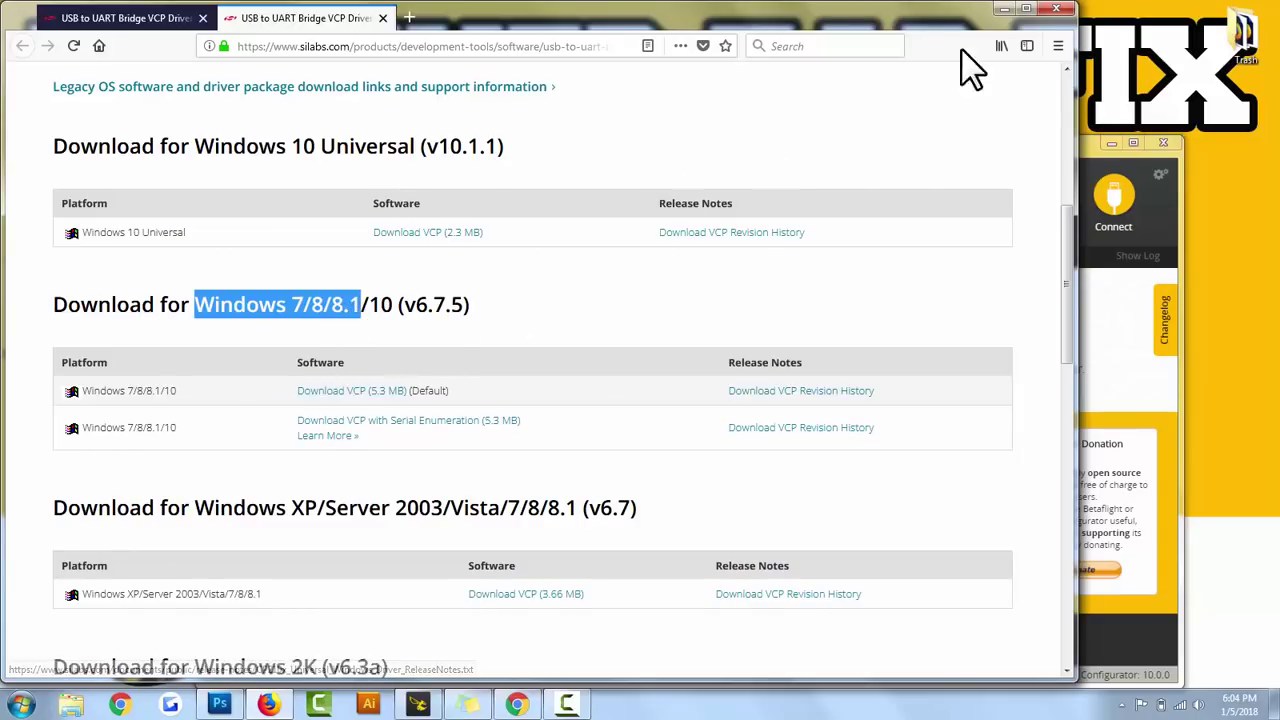
pyautogui.click(343, 388)
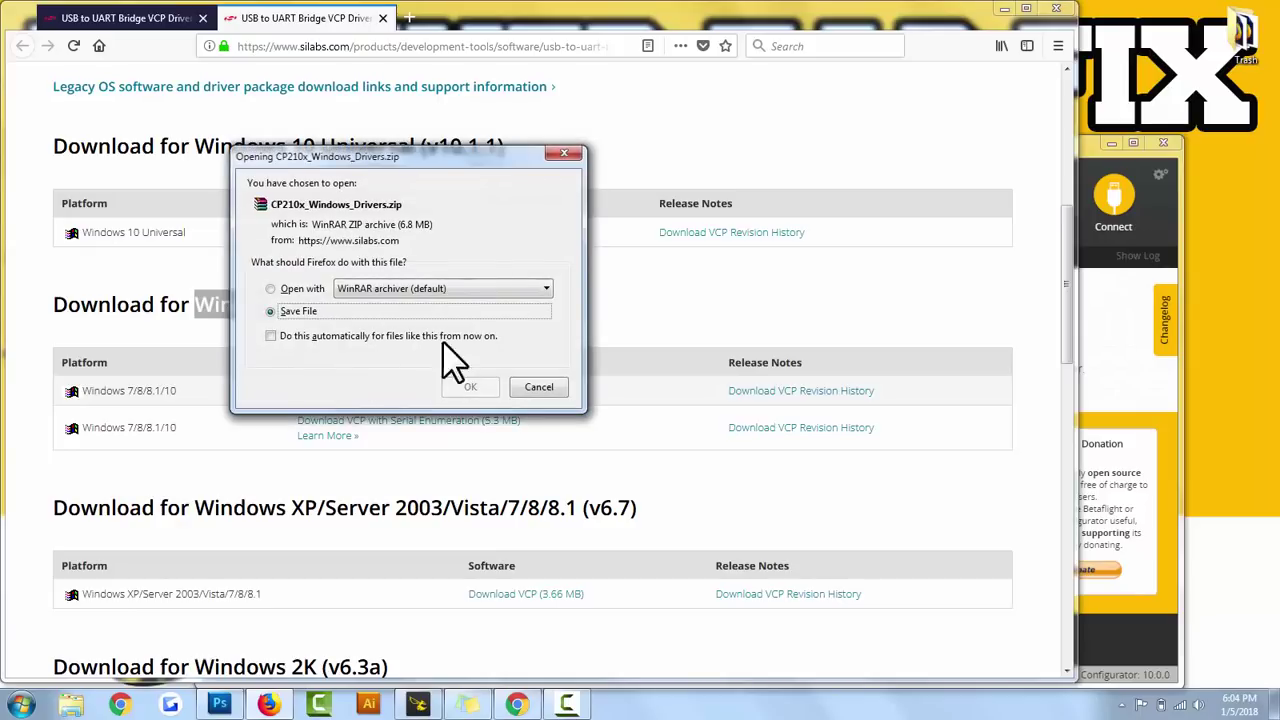
pyautogui.click(464, 394)
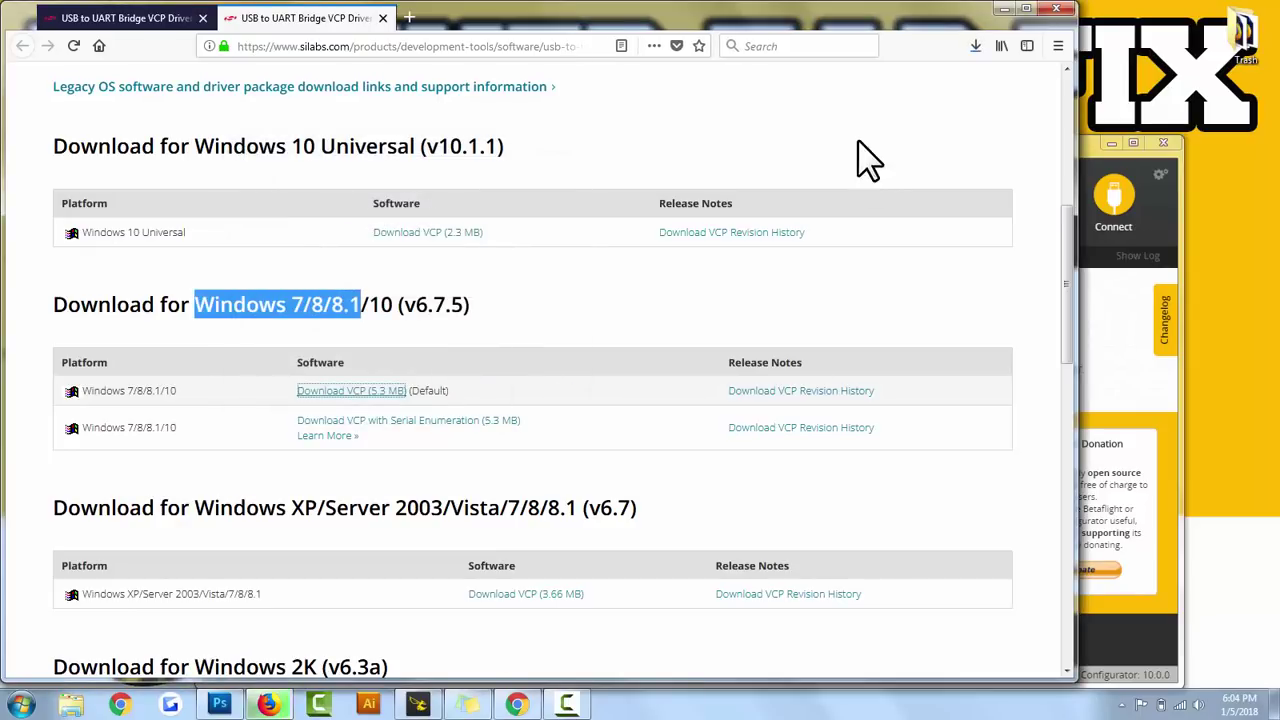
# Open CP210x_Windows_Drivers.zip in WinRAR and select all nine entries
pyautogui.click(1004, 10)
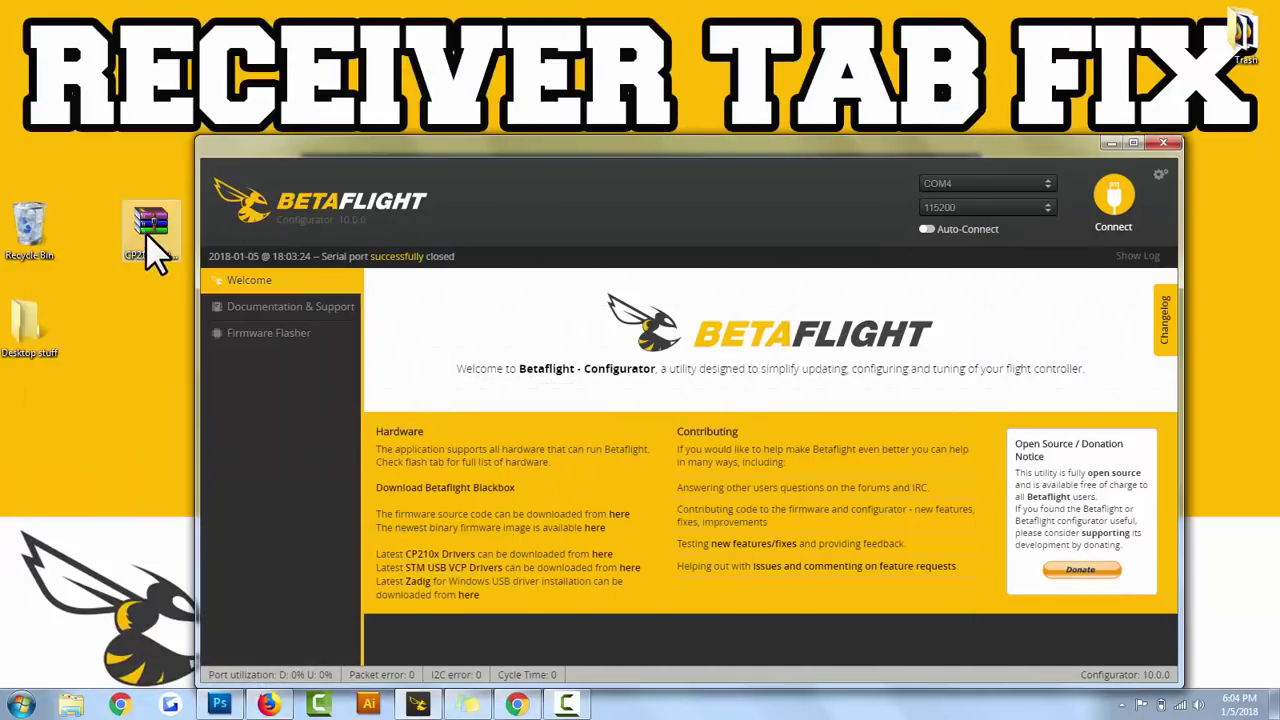
pyautogui.doubleClick(147, 220)
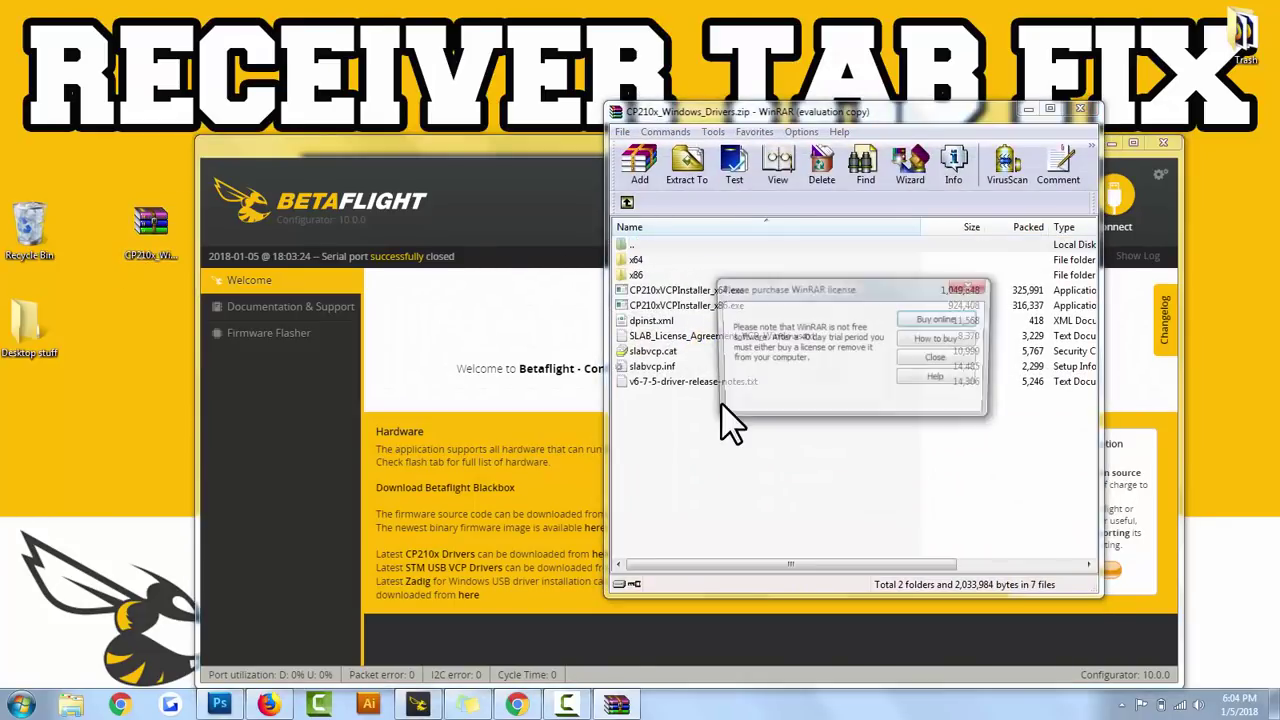
pyautogui.click(940, 358)
pyautogui.moveTo(652, 420); pyautogui.dragTo(628, 260)
# Create a desktop folder named New folder and extract the entries into it
pyautogui.rightClick(140, 333)
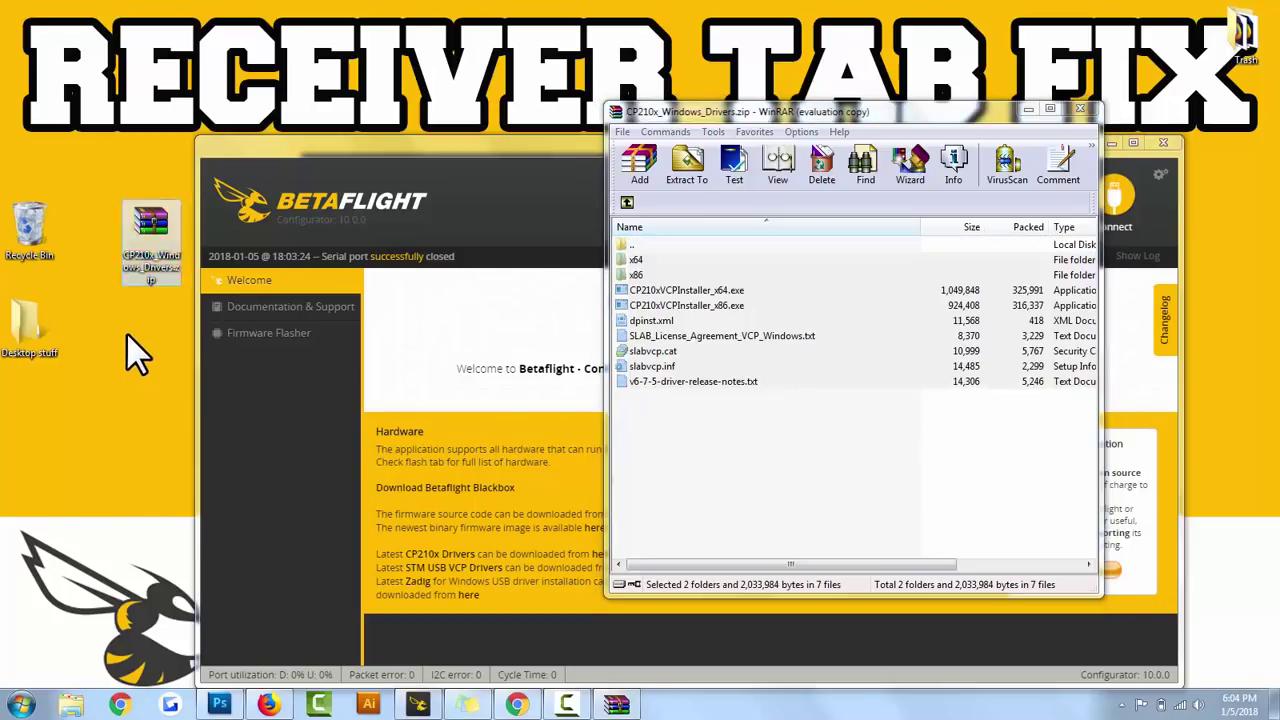
pyautogui.moveTo(290, 488)
pyautogui.click(350, 491)
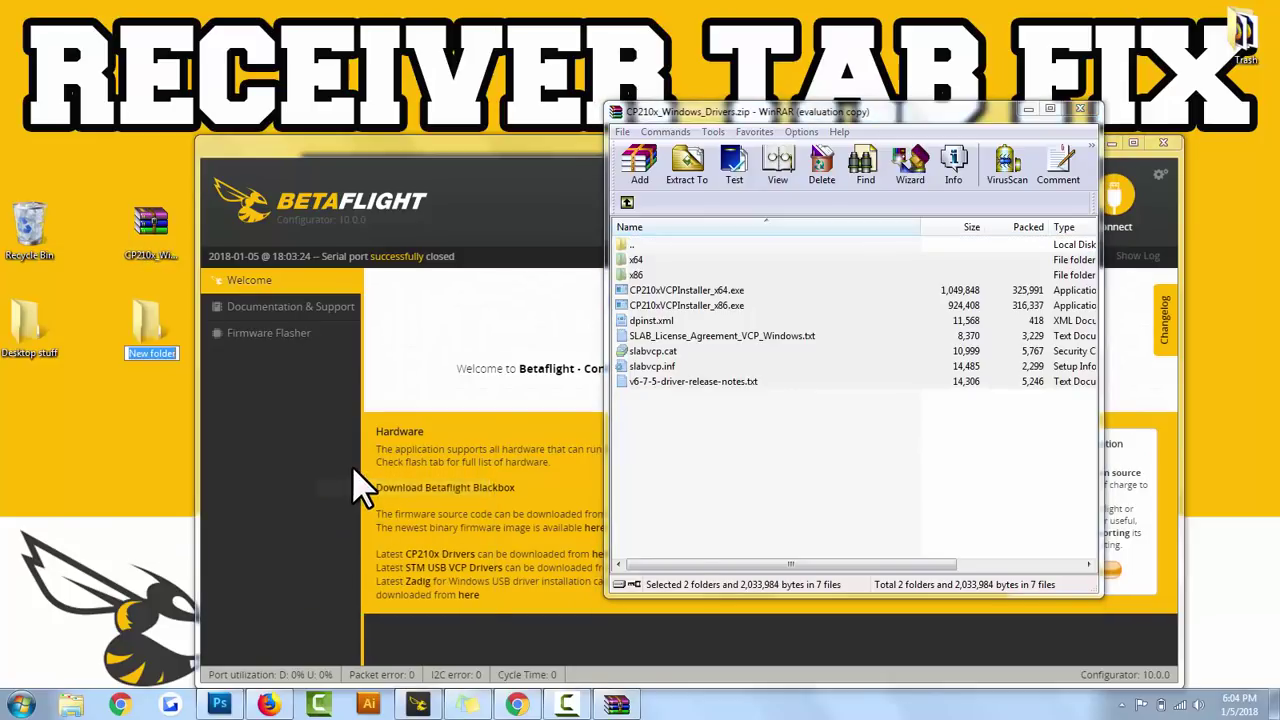
pyautogui.moveTo(662, 277); pyautogui.dragTo(138, 322)
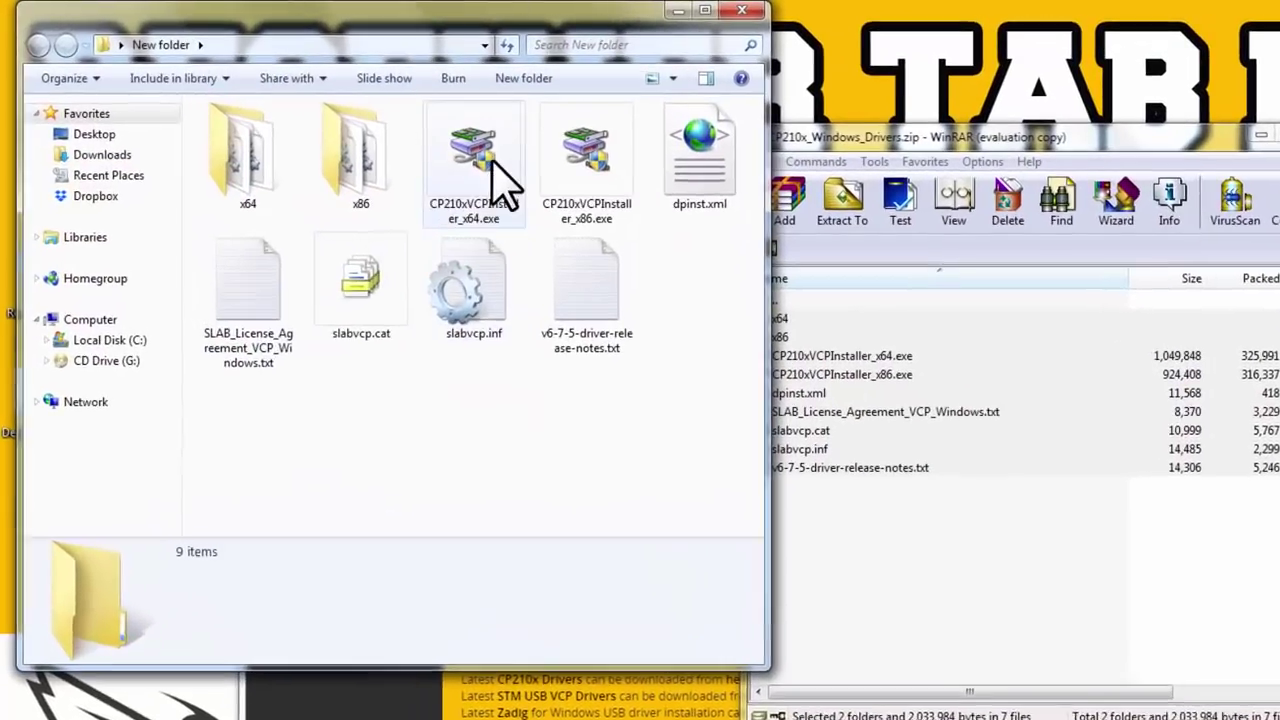
# Check the x64 and x86 CP210x installers in New folder, then close Explorer and WinRAR
pyautogui.click(450, 146)
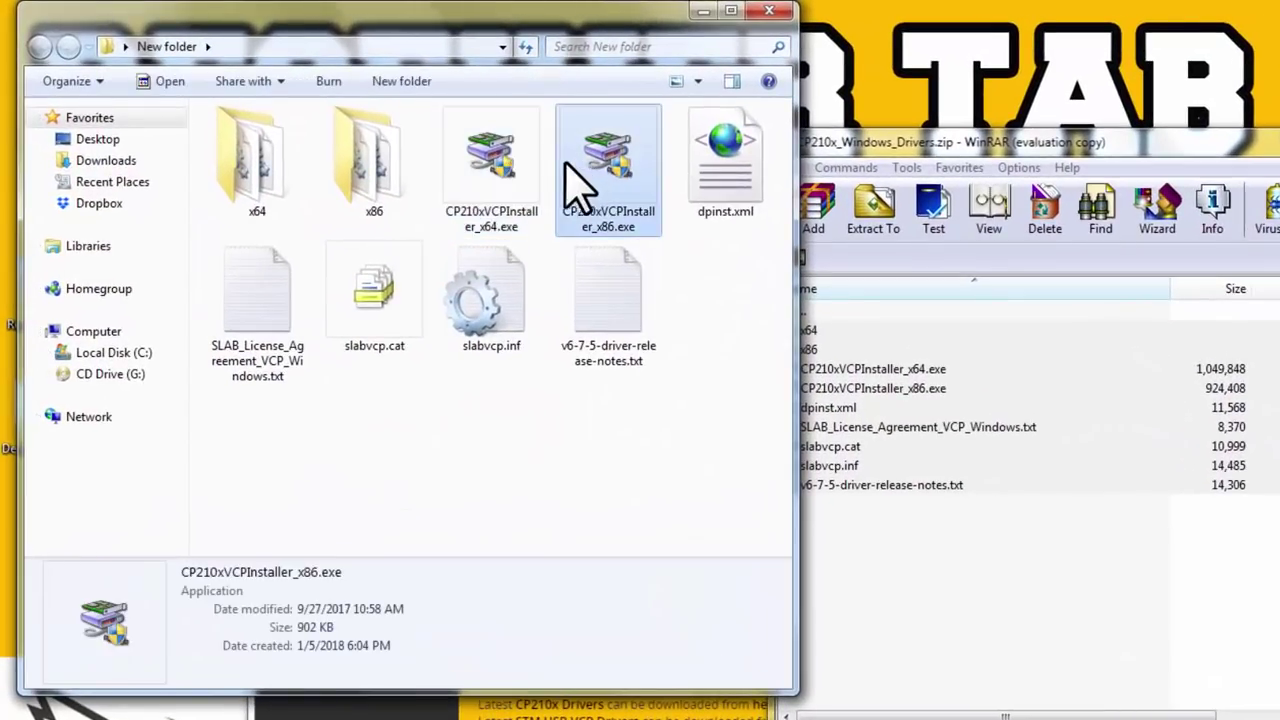
pyautogui.click(485, 160)
pyautogui.click(598, 178)
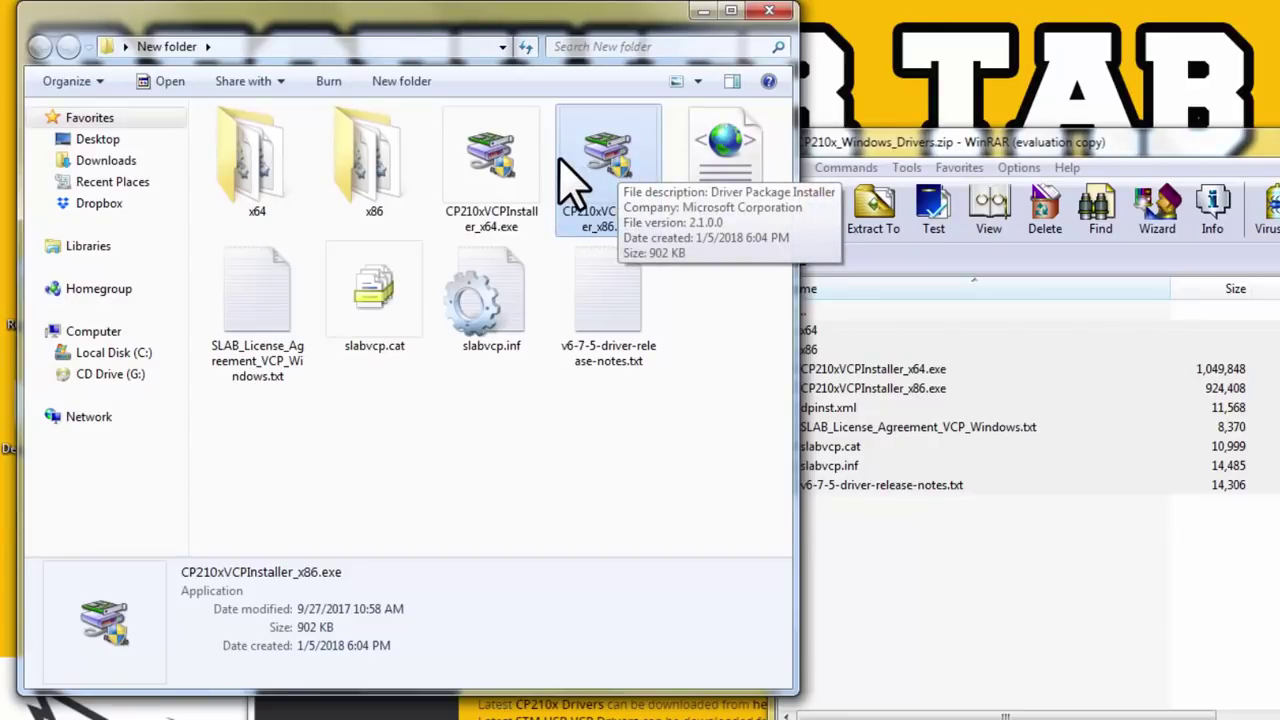
pyautogui.click(773, 14)
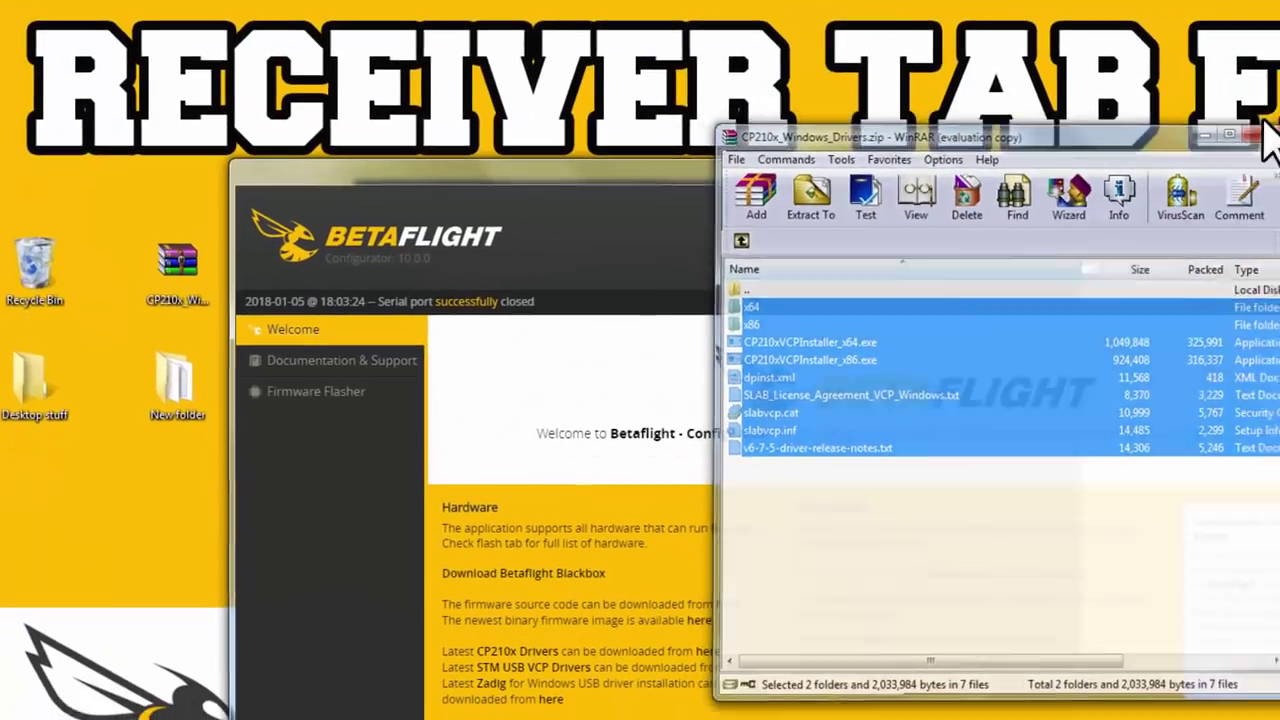
pyautogui.click(1257, 135)
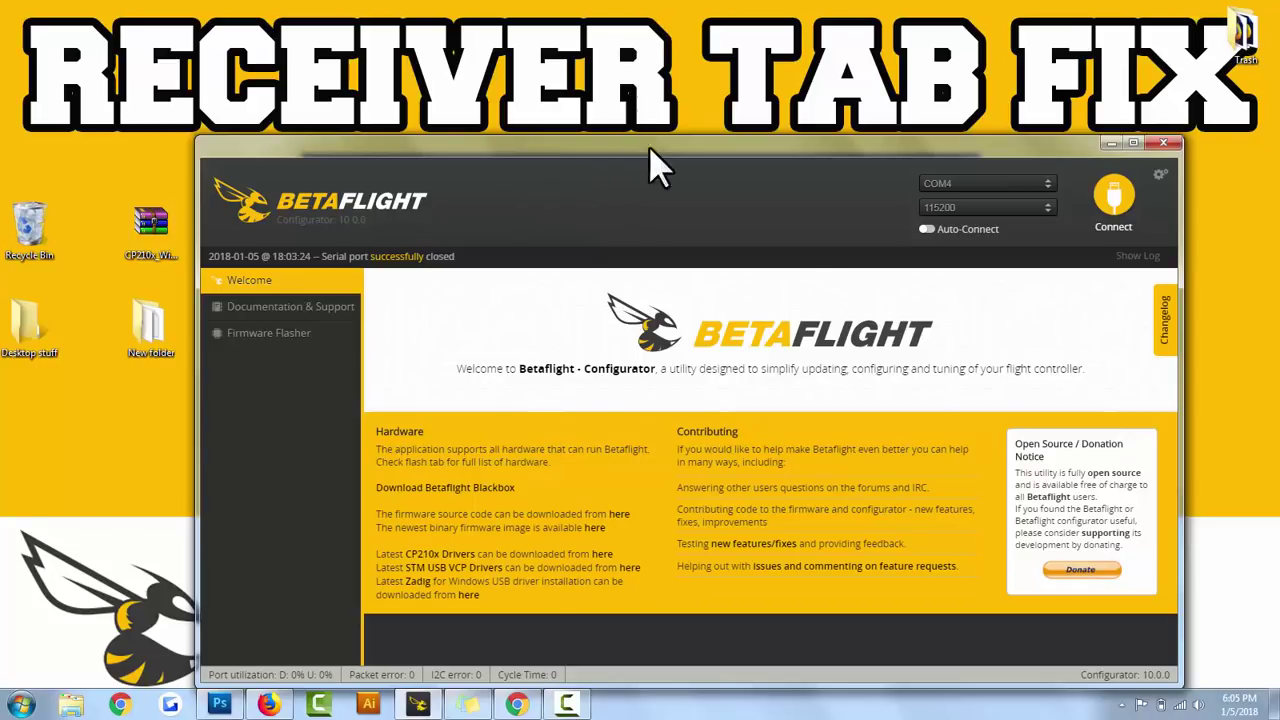
# In Firmware Flasher, choose the SPRACINGF3 board and hide unstable releases
pyautogui.click(278, 333)
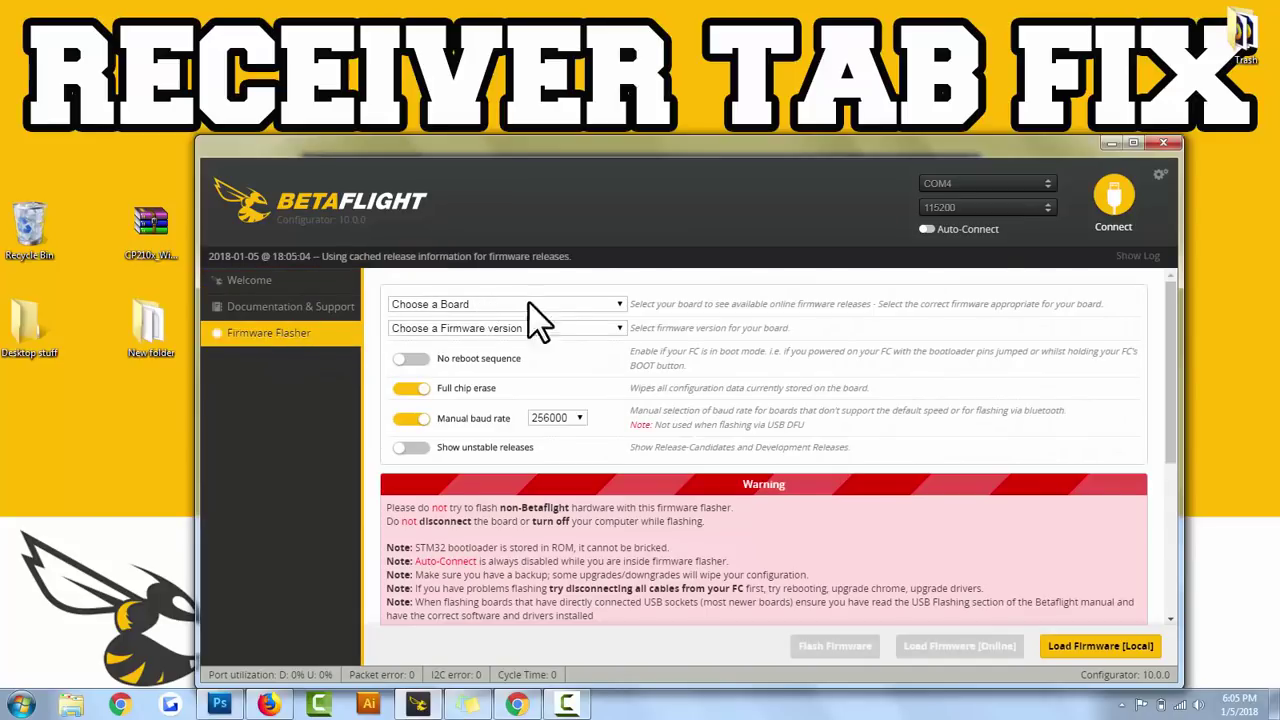
pyautogui.click(619, 304)
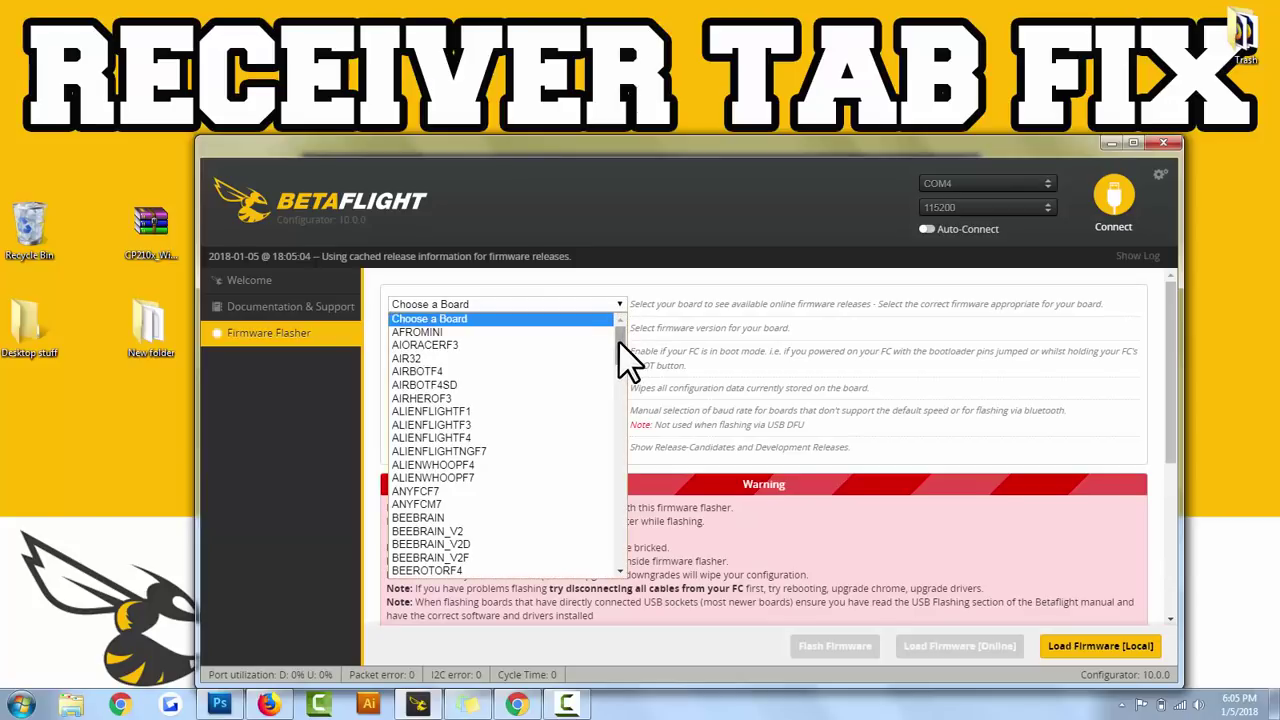
pyautogui.moveTo(618, 340); pyautogui.dragTo(620, 548)
pyautogui.click(440, 430)
pyautogui.click(598, 332)
pyautogui.click(680, 326)
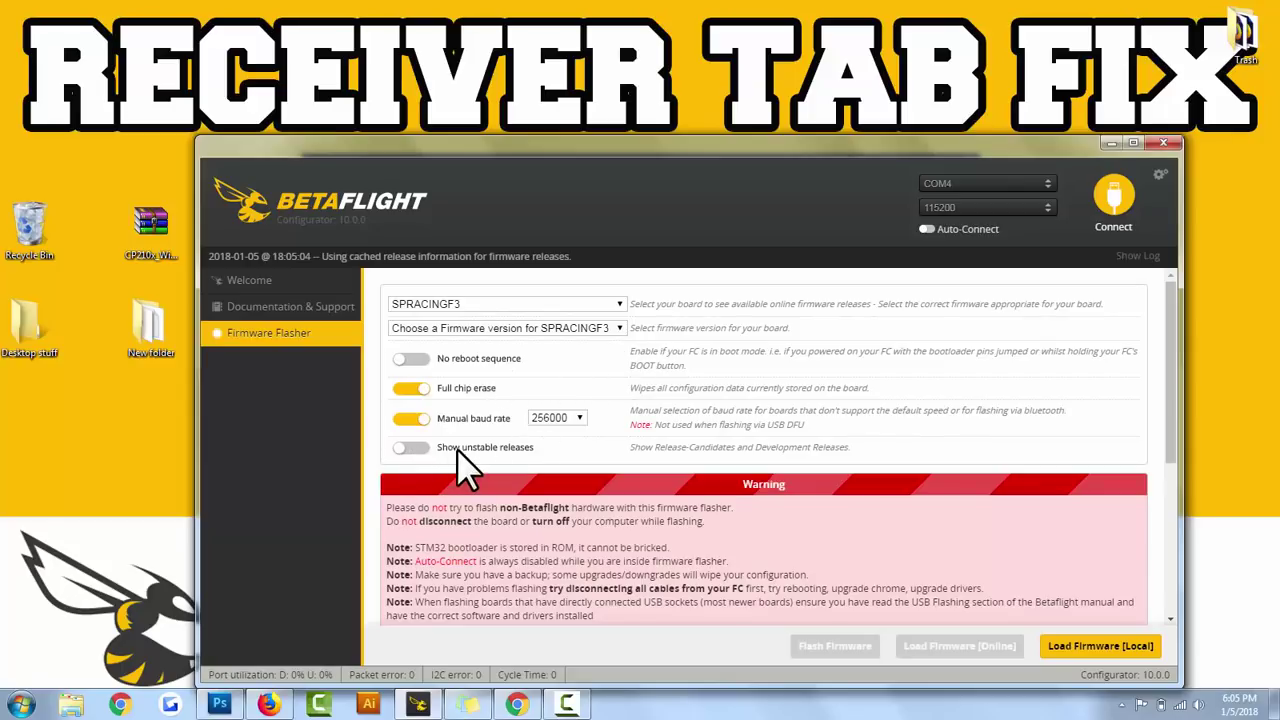
pyautogui.click(412, 448)
pyautogui.click(579, 327)
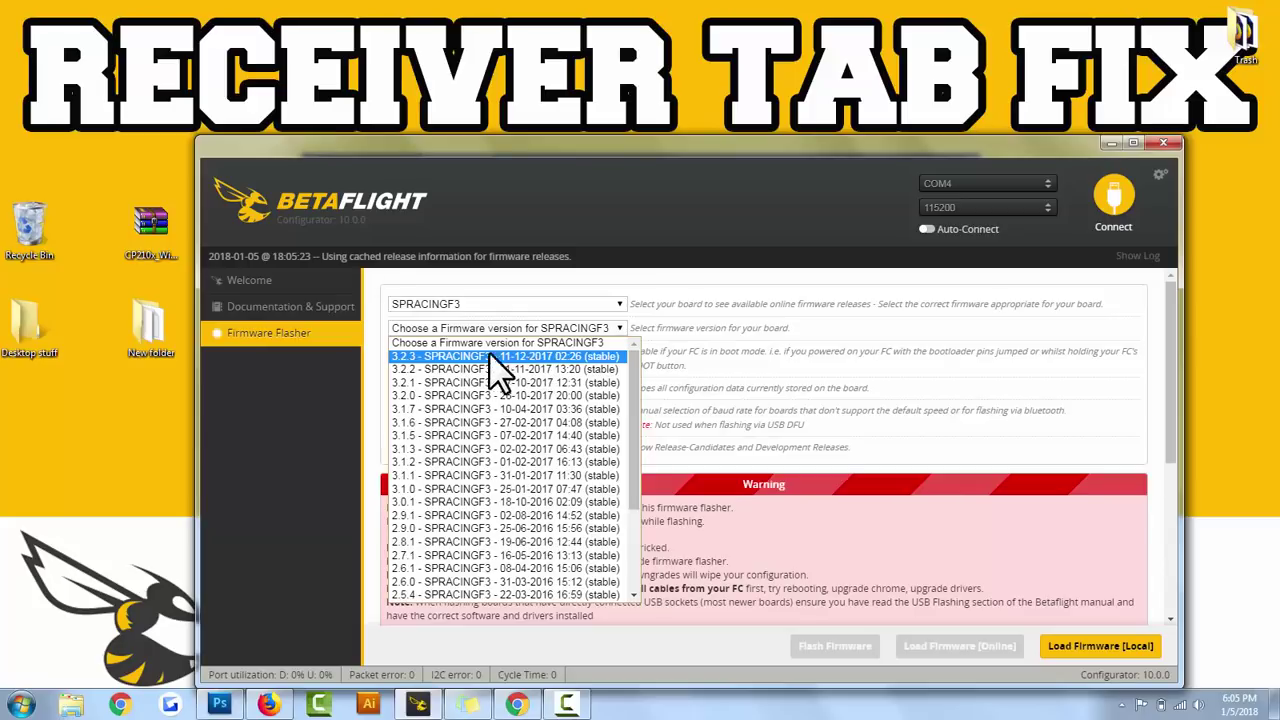
# Pick stable 3.2.3 SPRACINGF3 firmware, enable manual baud rate 256000, and load it online
pyautogui.click(440, 357)
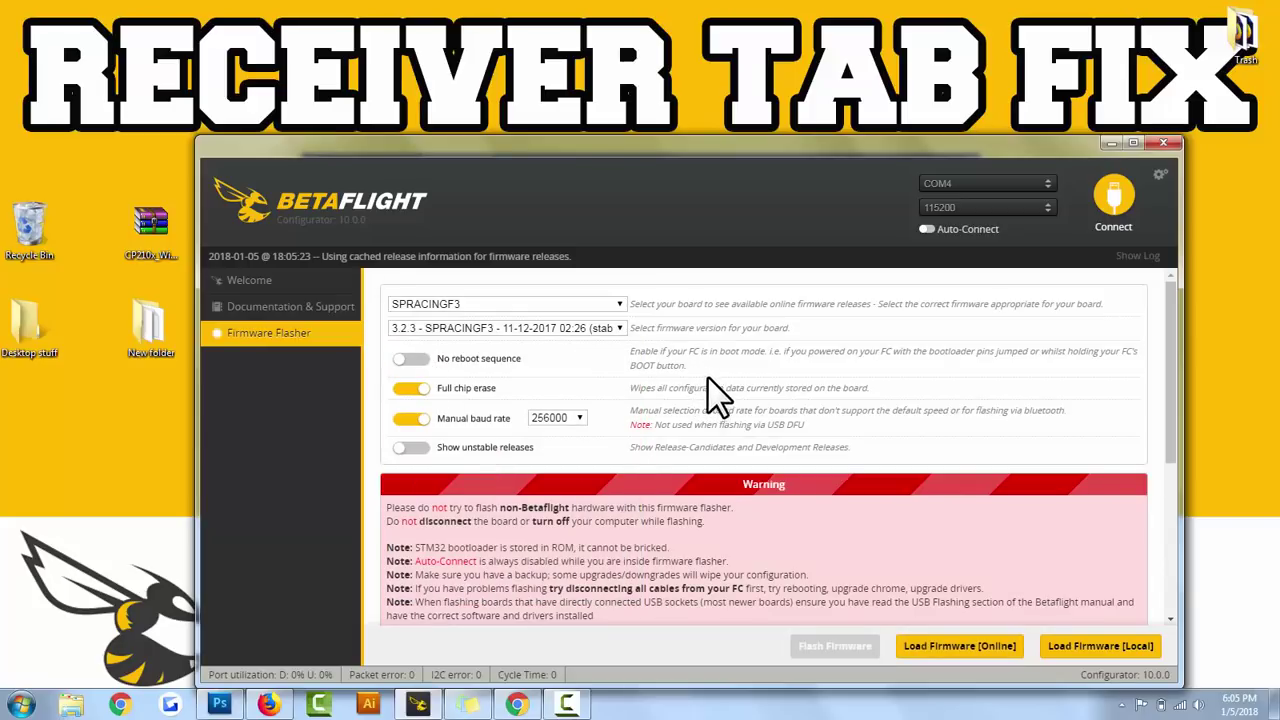
pyautogui.click(410, 418)
pyautogui.click(451, 421)
pyautogui.click(962, 650)
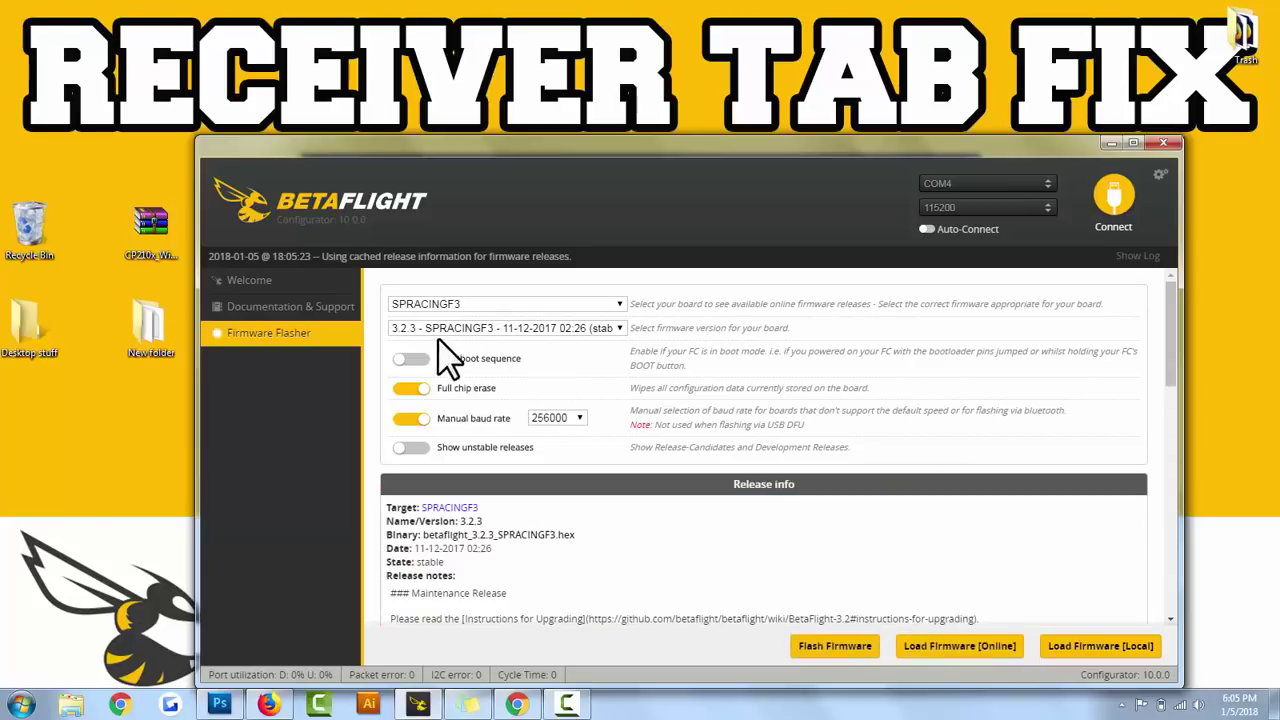
pyautogui.scroll(-3, 783, 433)
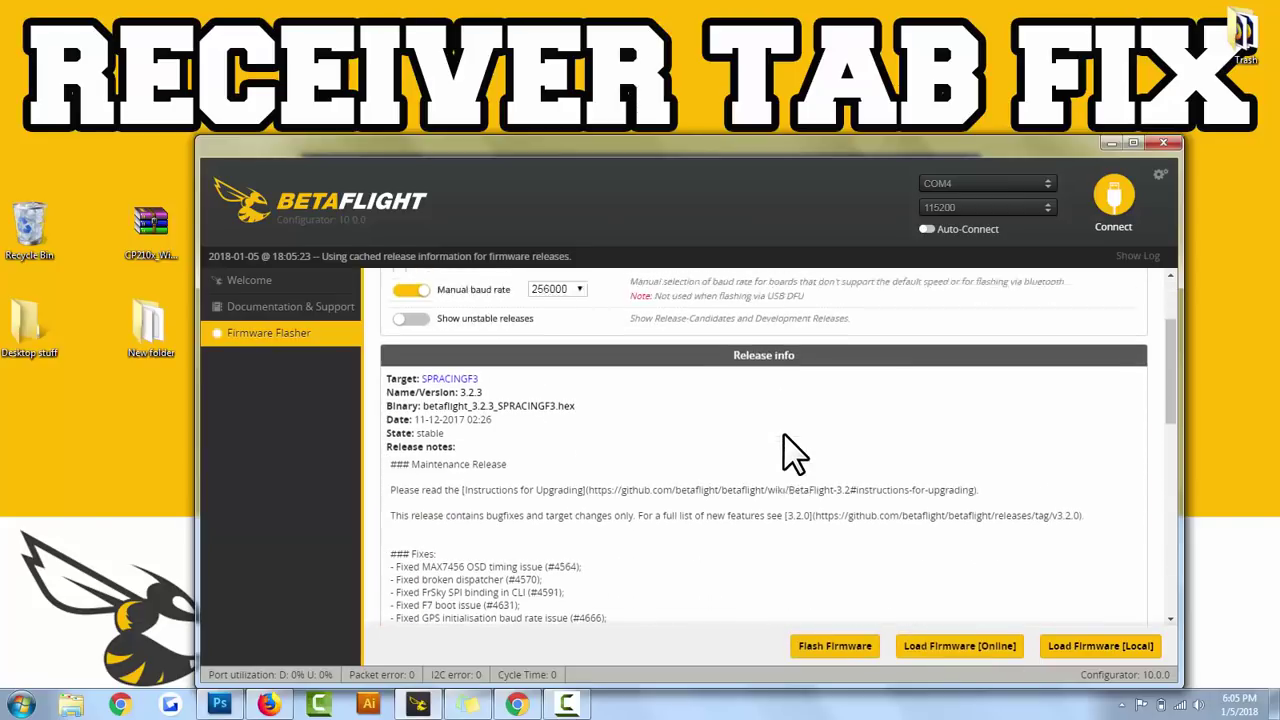
pyautogui.scroll(-5, 767, 437)
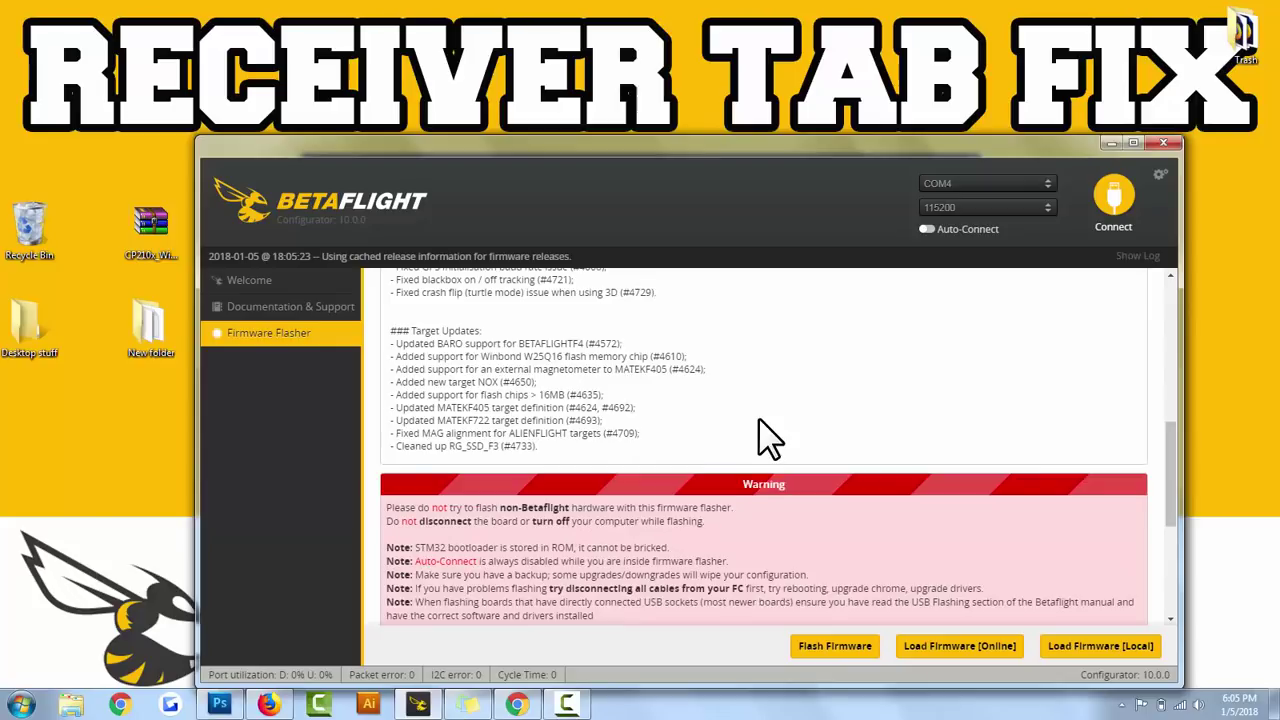
pyautogui.scroll(-5, 767, 437)
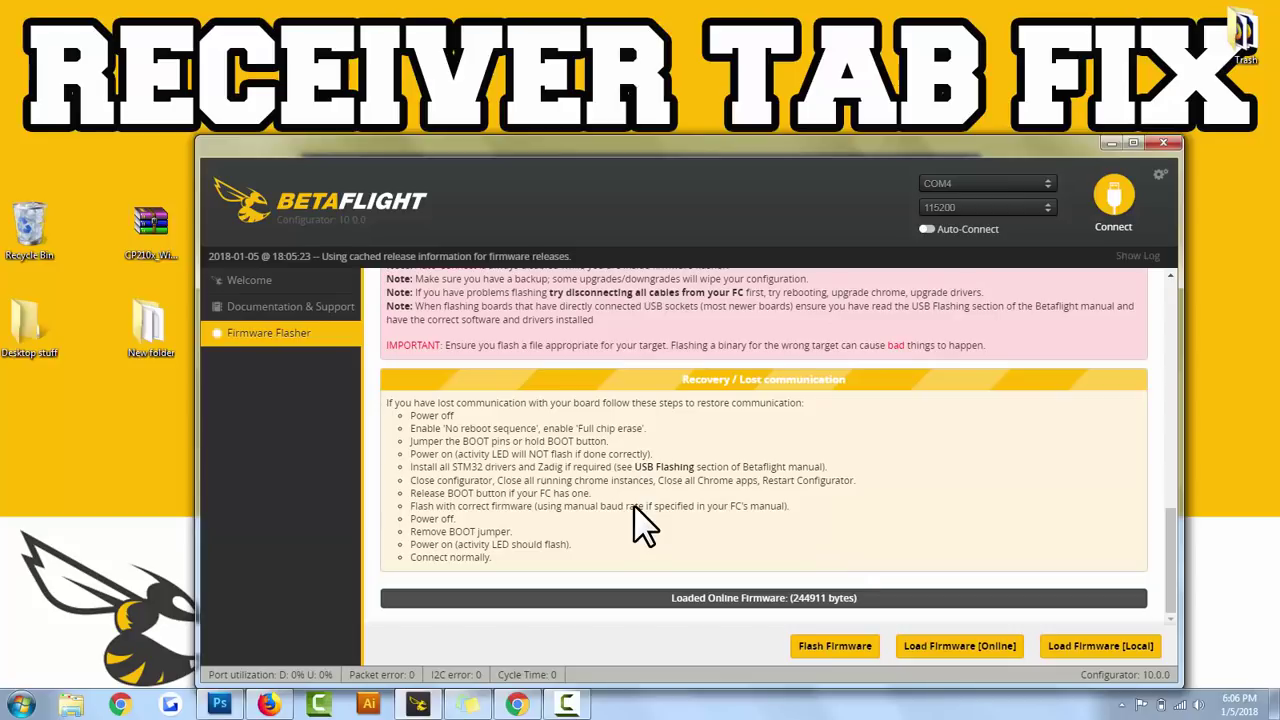
pyautogui.scroll(5, 636, 507)
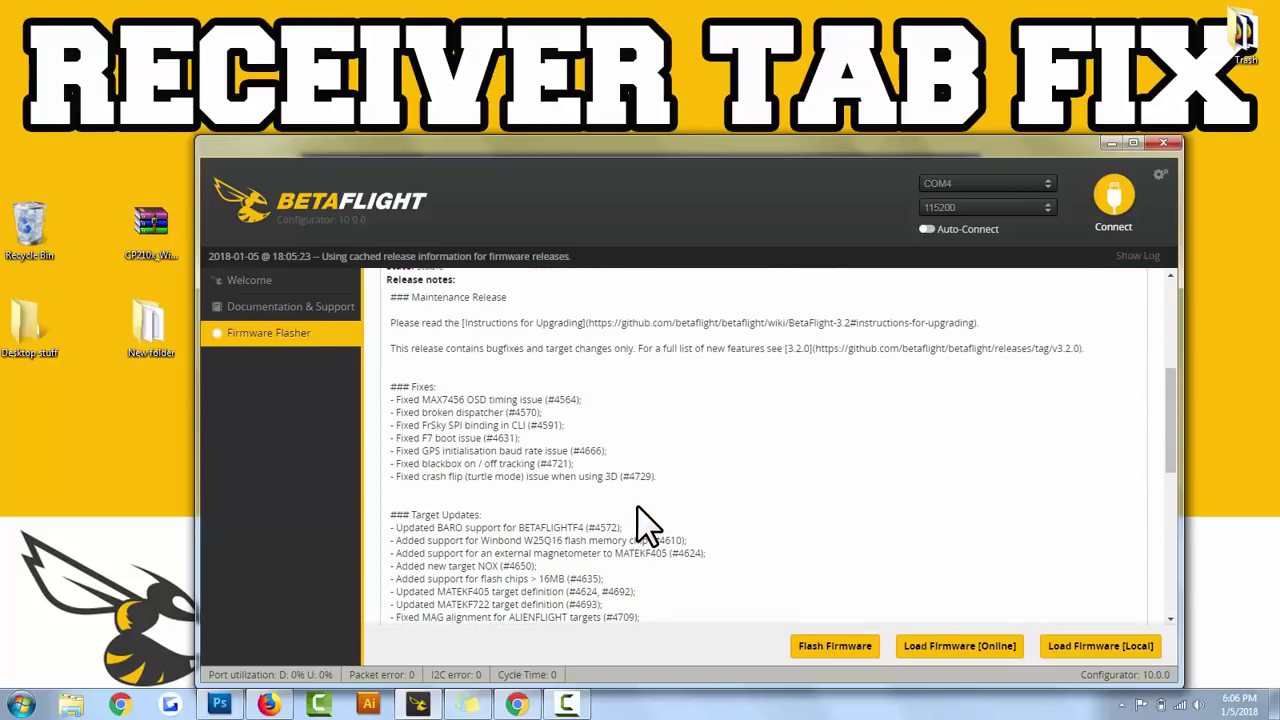
pyautogui.scroll(3, 643, 525)
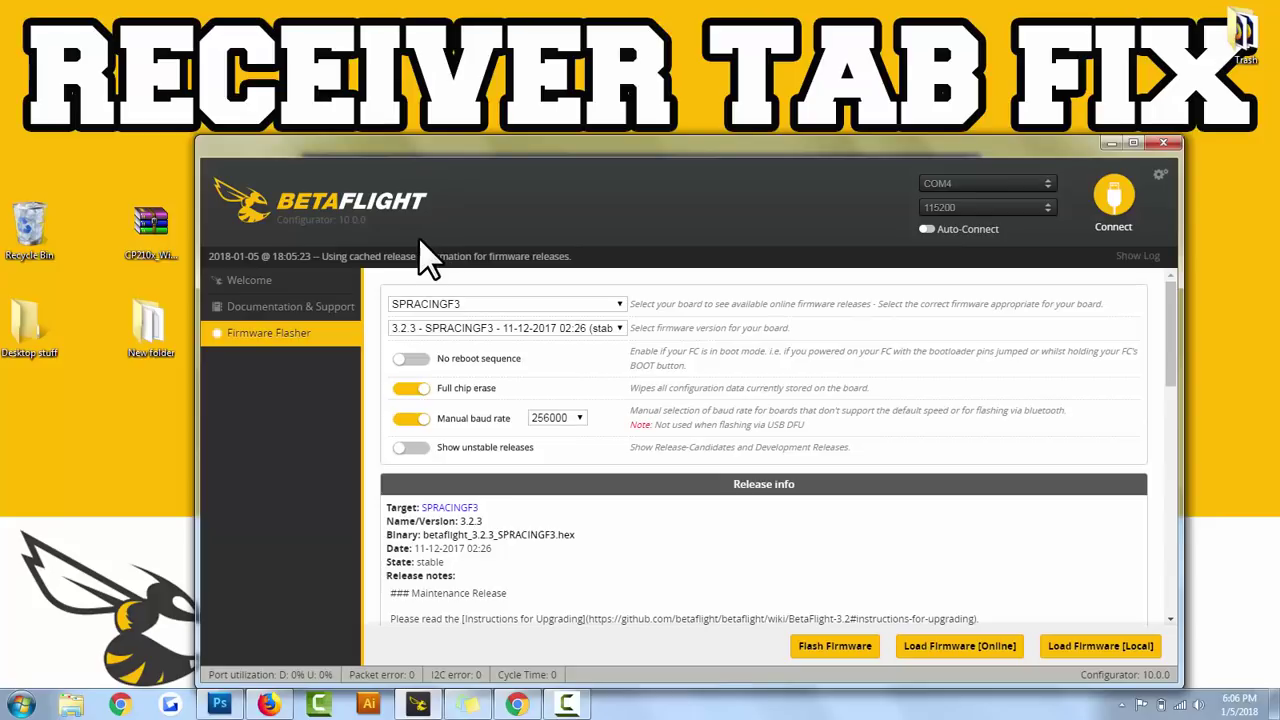
# Connect to the flight controller, now running BTFL 3.2.3 (target SRF3)
pyautogui.click(1110, 200)
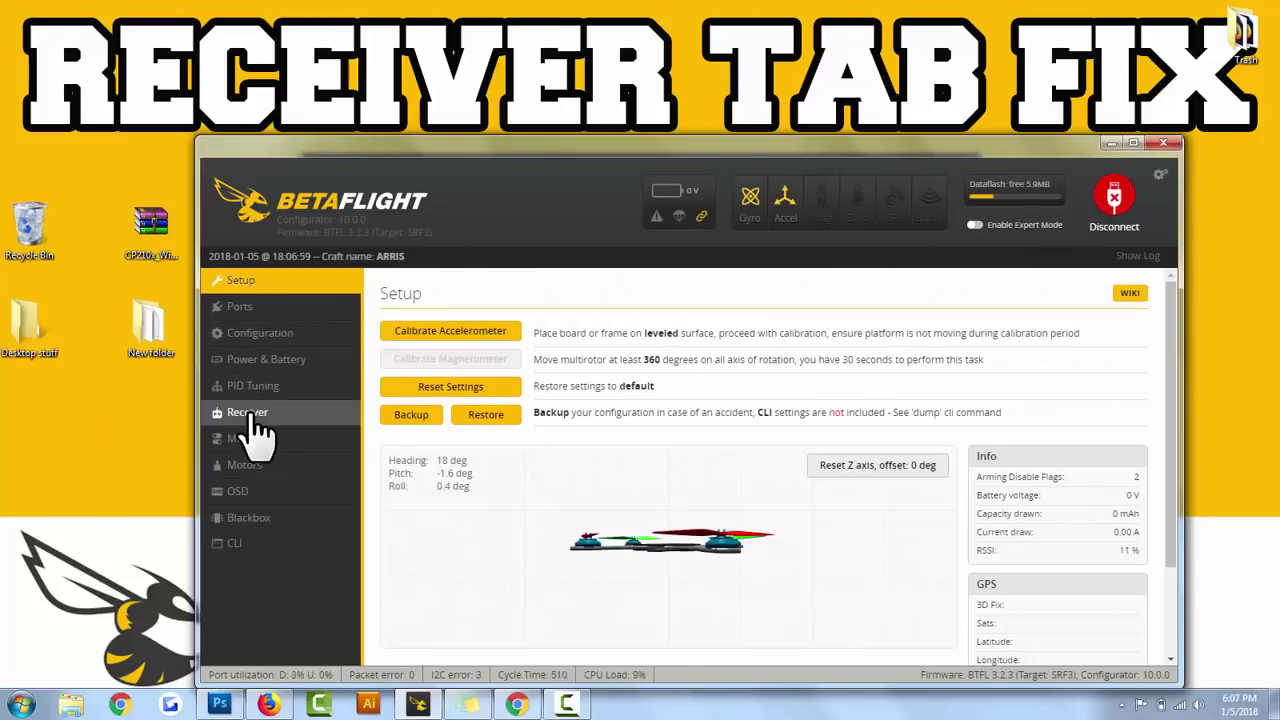
# Open the Receiver tab showing sticks centred at 1500 and throttle at 885
pyautogui.click(250, 414)
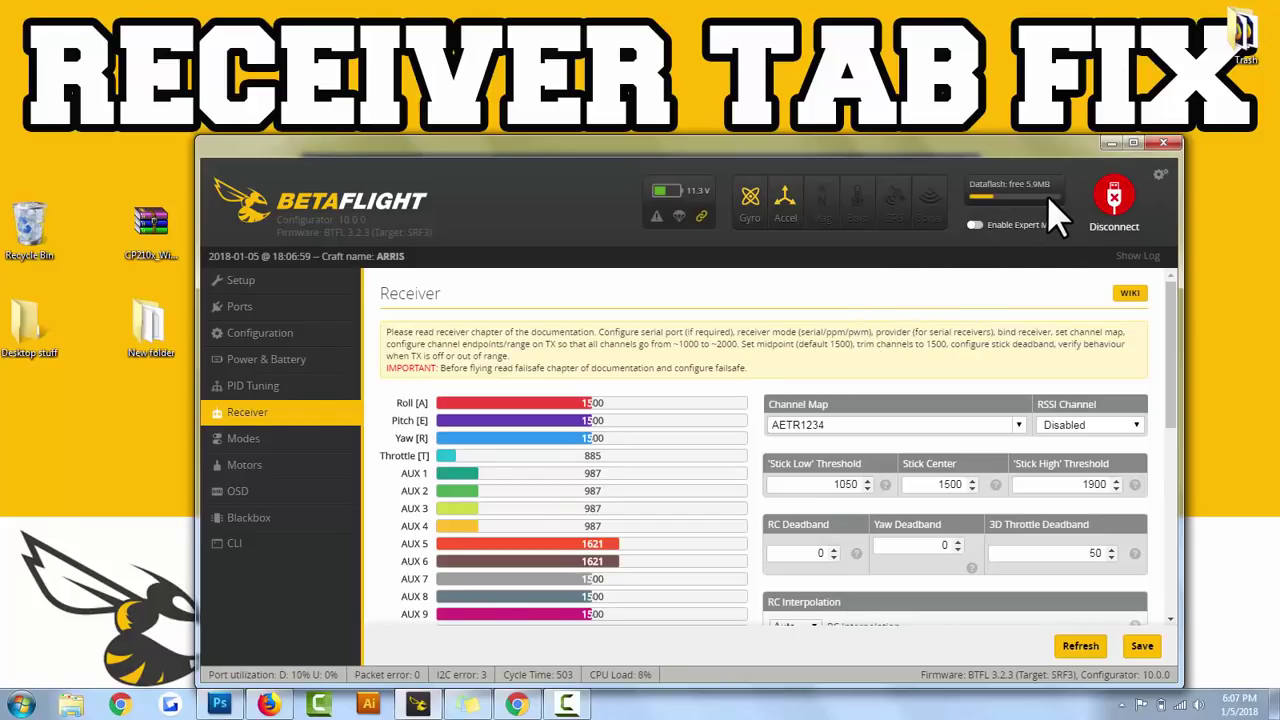
# Run dump in the CLI and highlight SPRACING in the Betaflight 3.2.3 header line
pyautogui.click(243, 546)
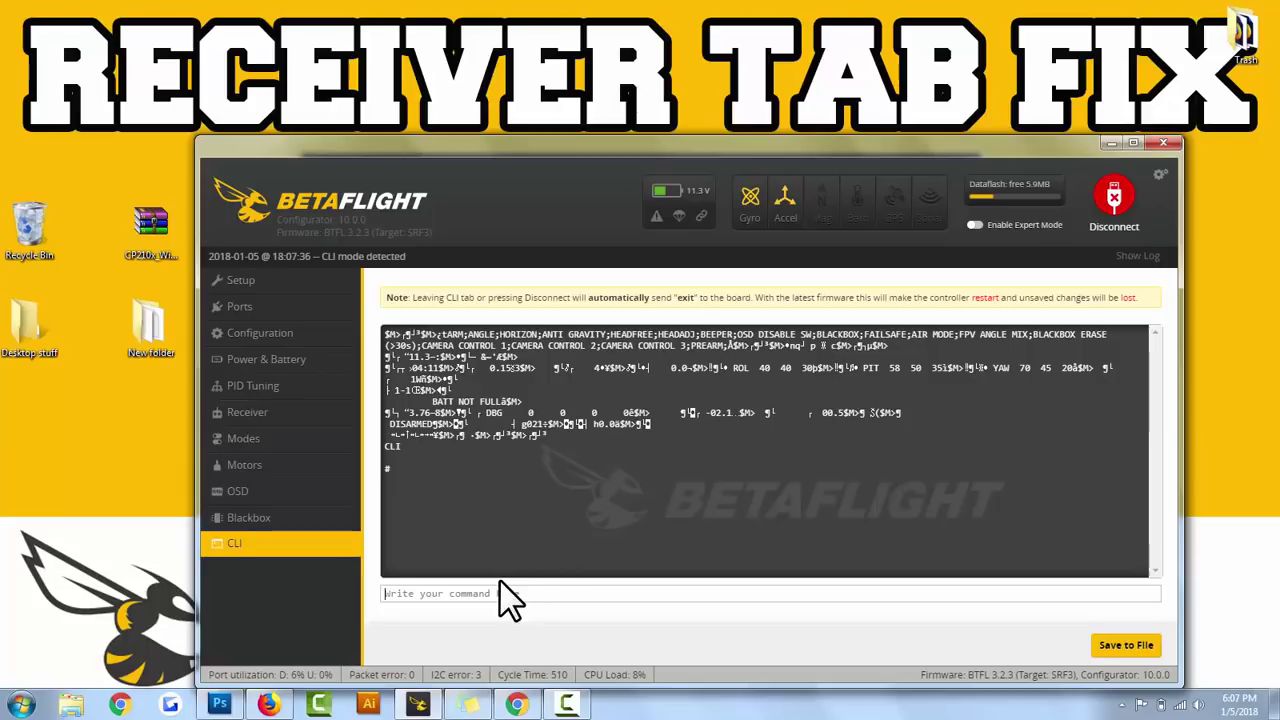
pyautogui.write('dump')
pyautogui.press('Return')
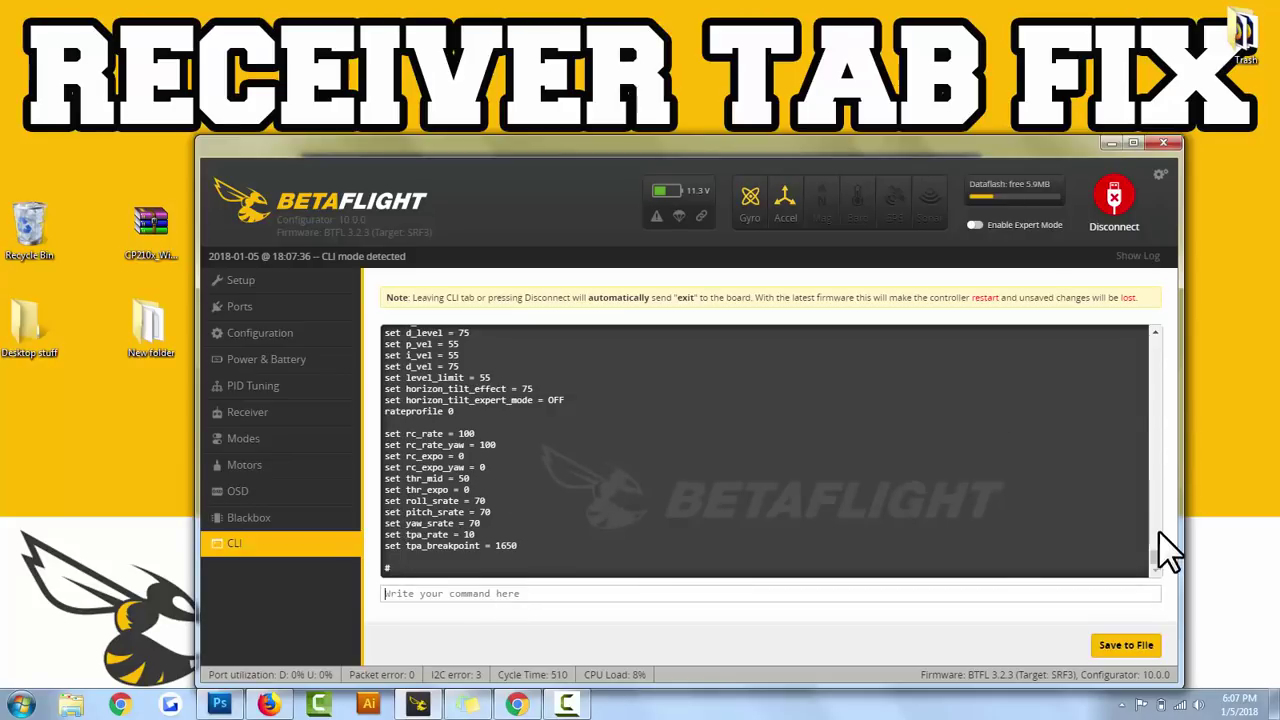
pyautogui.moveTo(1155, 558); pyautogui.dragTo(1150, 330)
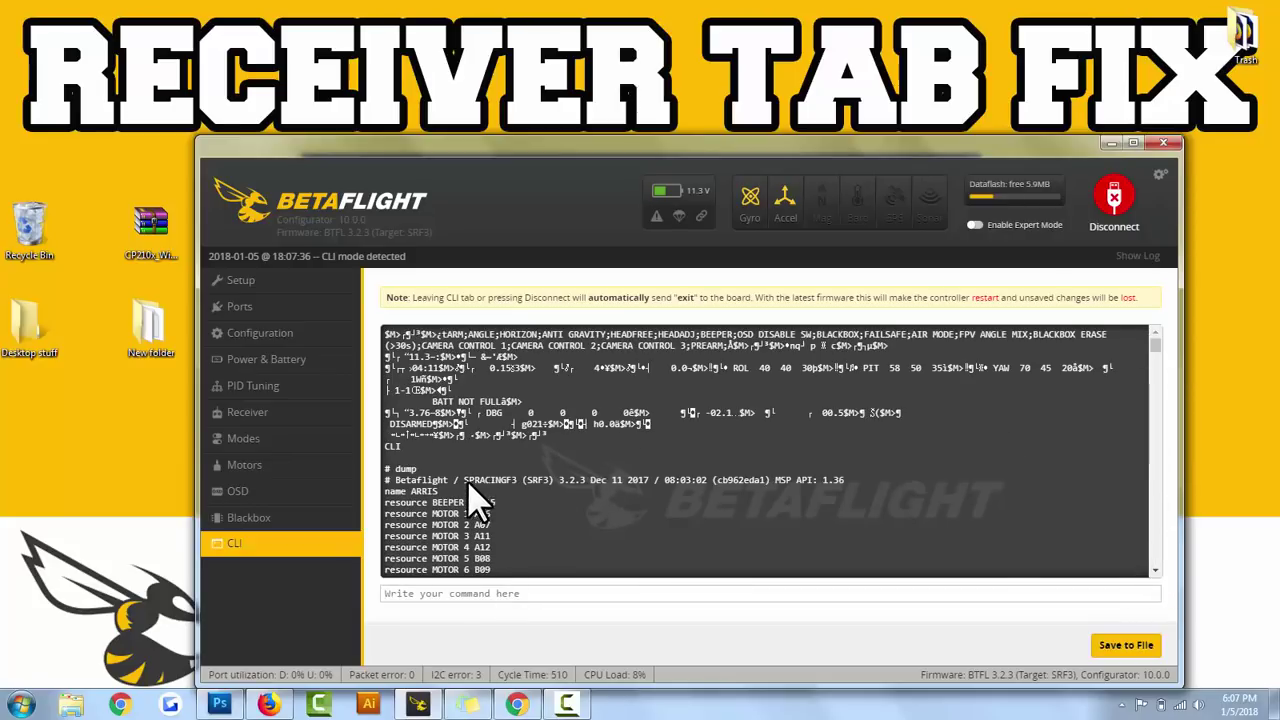
pyautogui.moveTo(464, 480); pyautogui.dragTo(515, 480)
# Disconnect from the SP Racing F3 and close the Windows colour-scheme prompt
pyautogui.click(1130, 202)
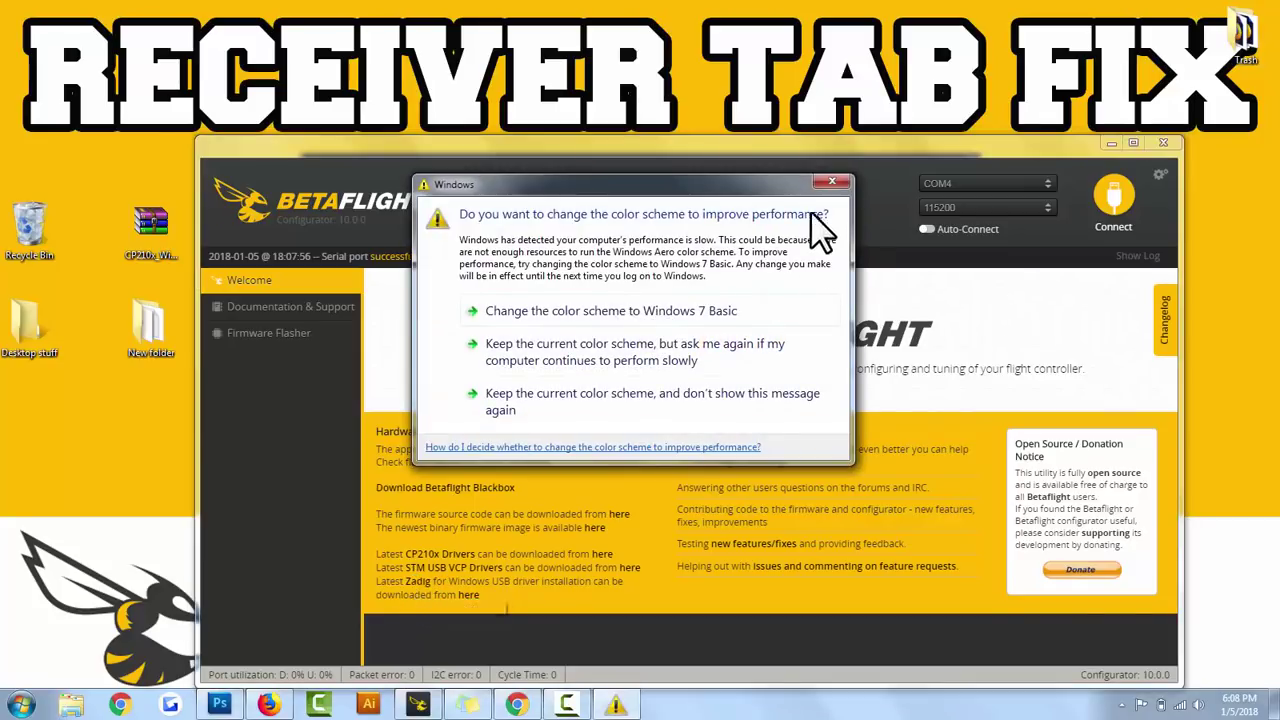
pyautogui.click(828, 188)
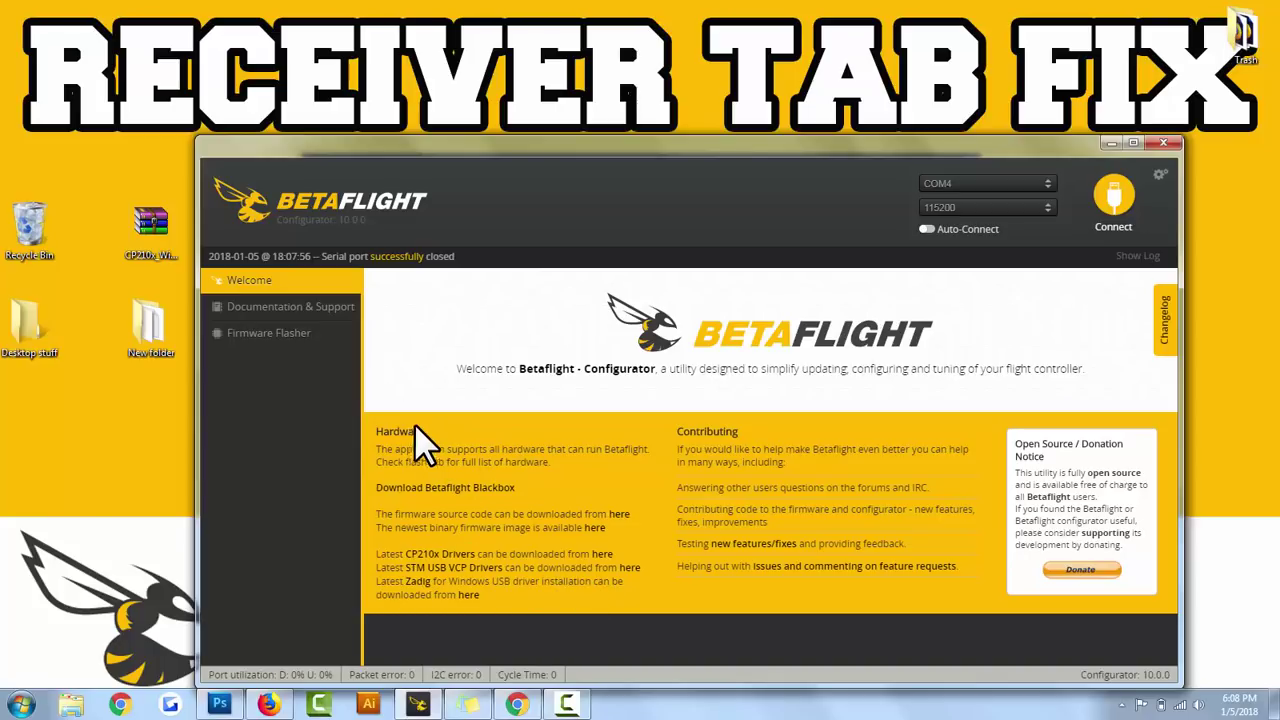
# Pick OMNIBUSF4 in the Firmware Flasher's board list, then view Documentation & Support
pyautogui.click(293, 335)
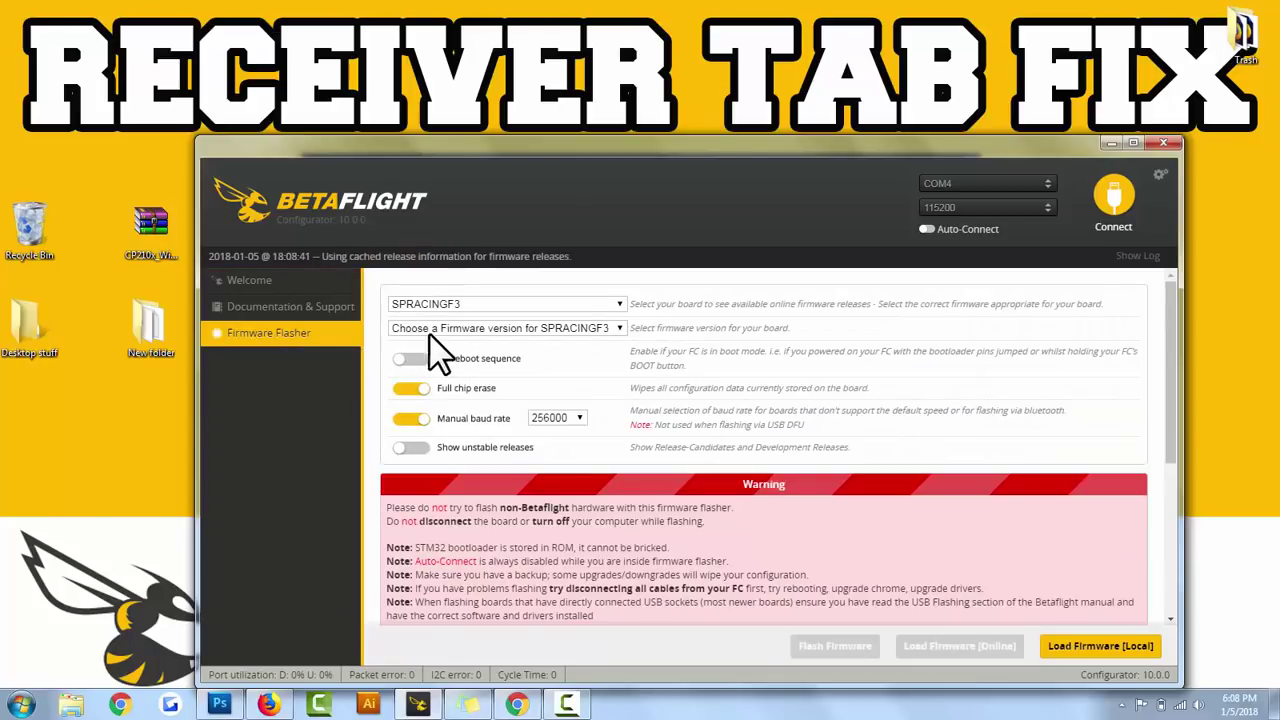
pyautogui.click(580, 306)
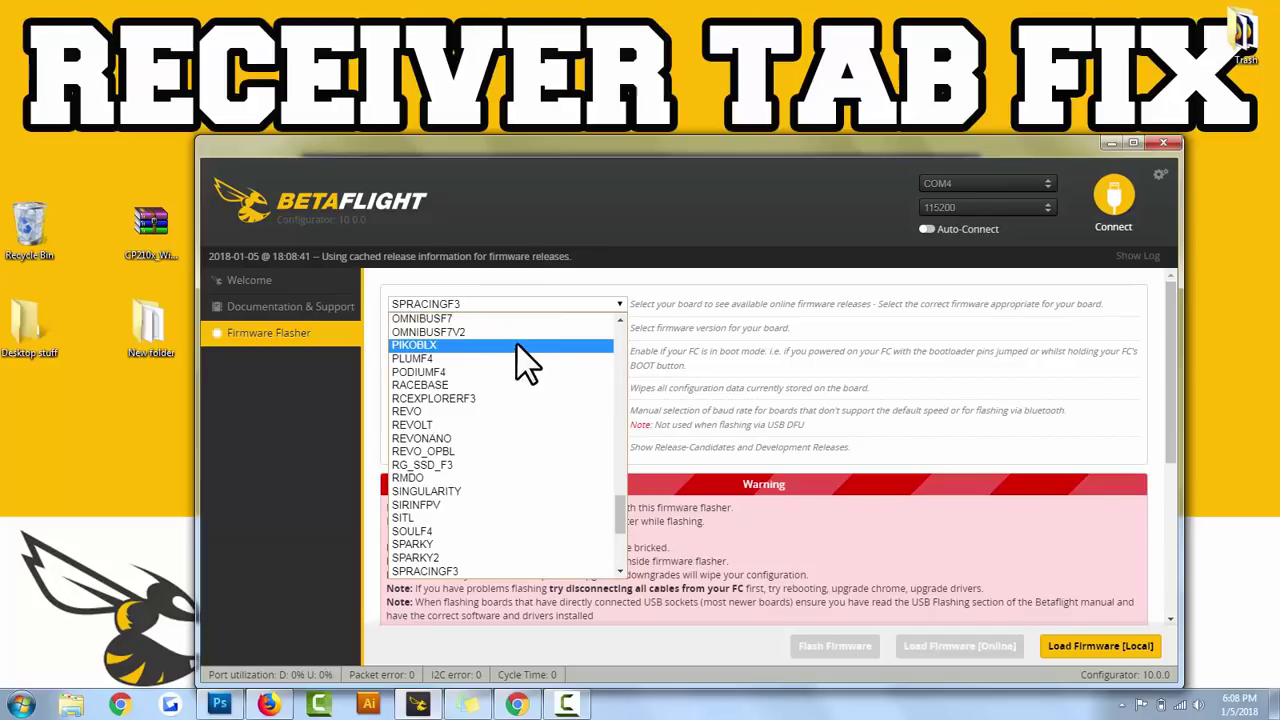
pyautogui.scroll(3, 450, 420)
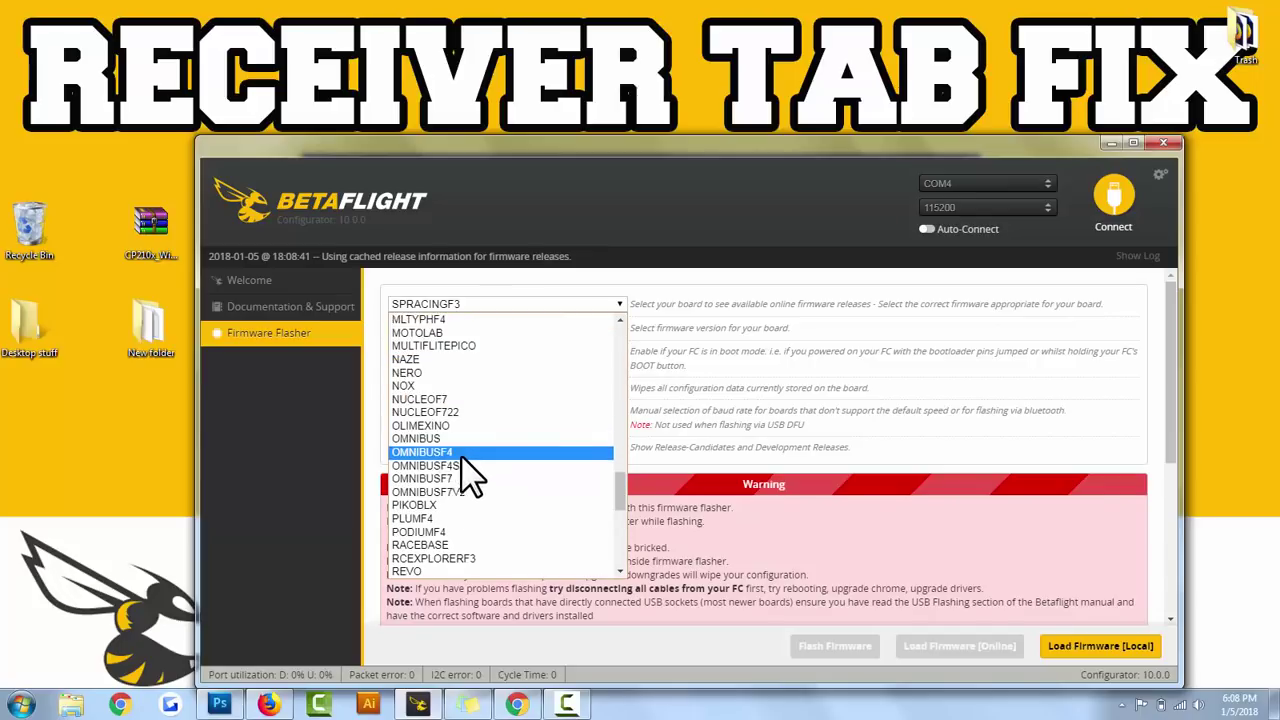
pyautogui.click(455, 452)
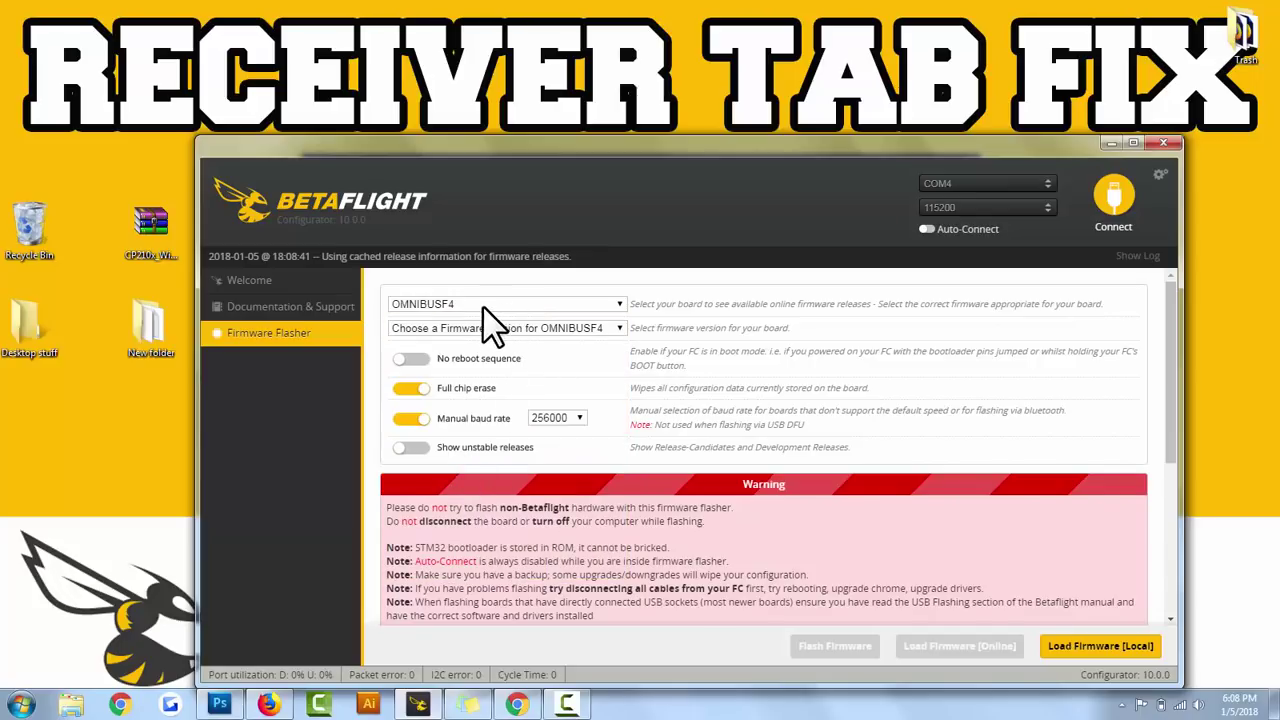
pyautogui.click(284, 310)
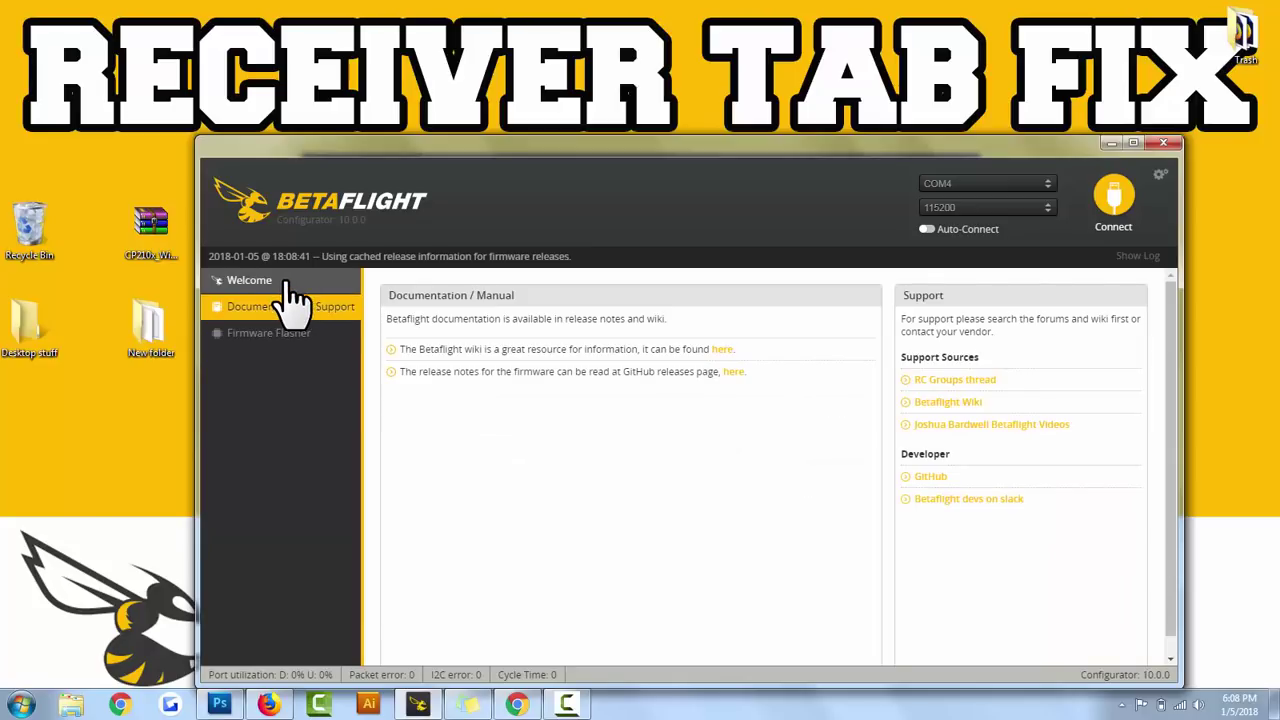
# Return from Documentation & Support to the Welcome page
pyautogui.click(255, 284)
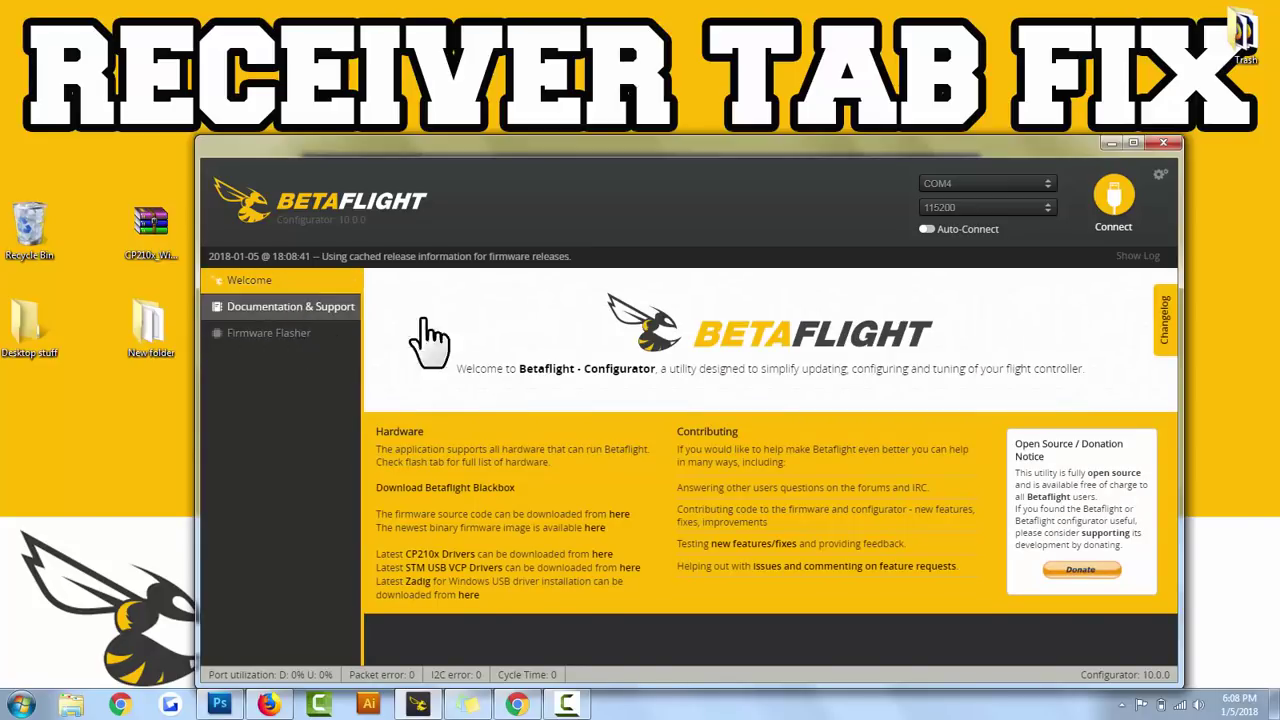